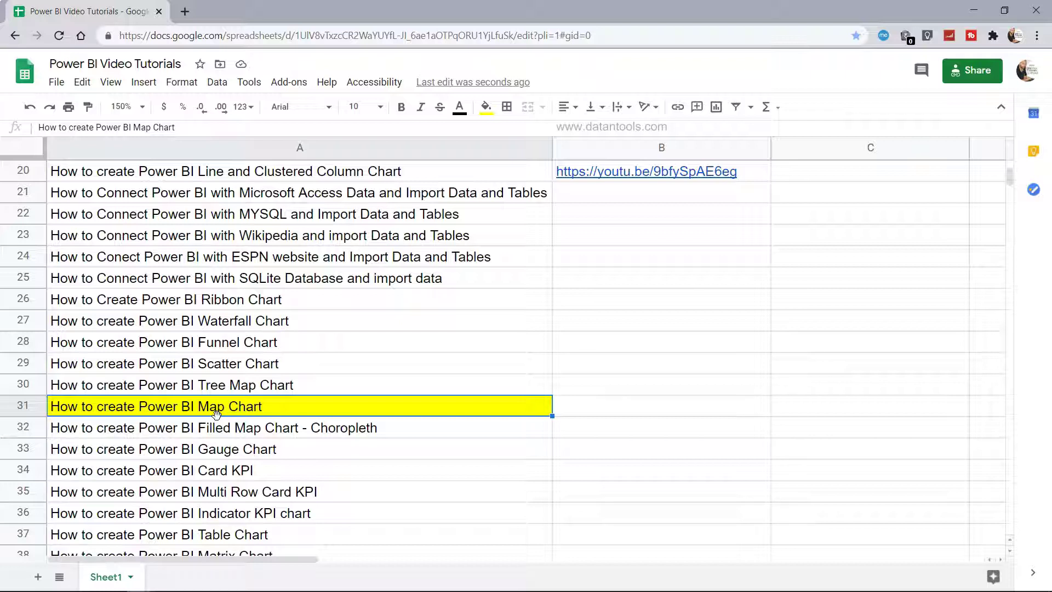
Step: Scroll the tutorial list to the yellow 'How to create Power BI Map Chart' row, then switch to Power BI Desktop
scroll(216, 414, "up", 5)
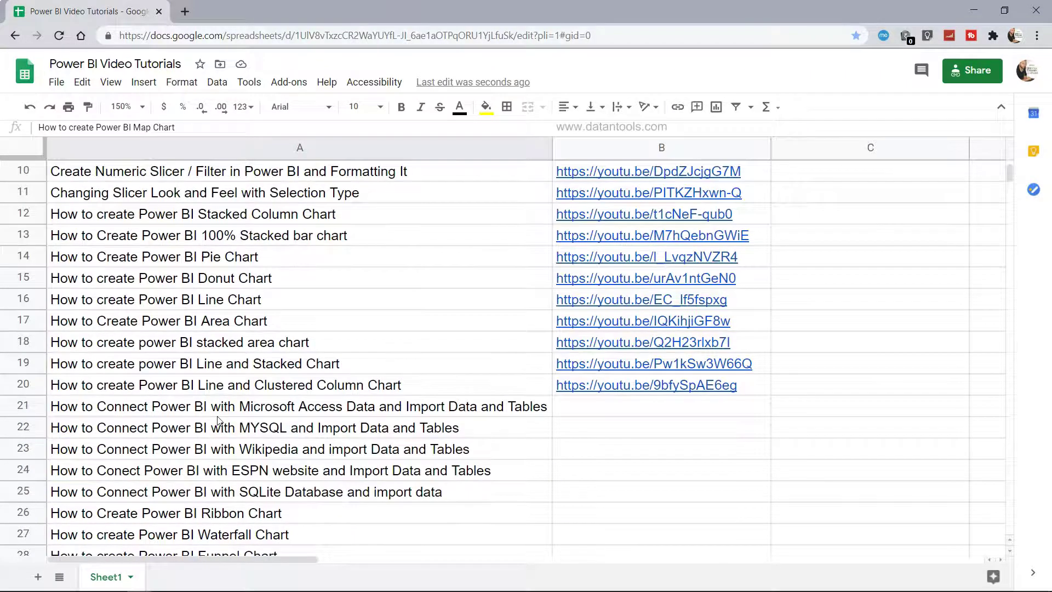
scroll(218, 420, "up", 2)
scroll(218, 421, "up", 1)
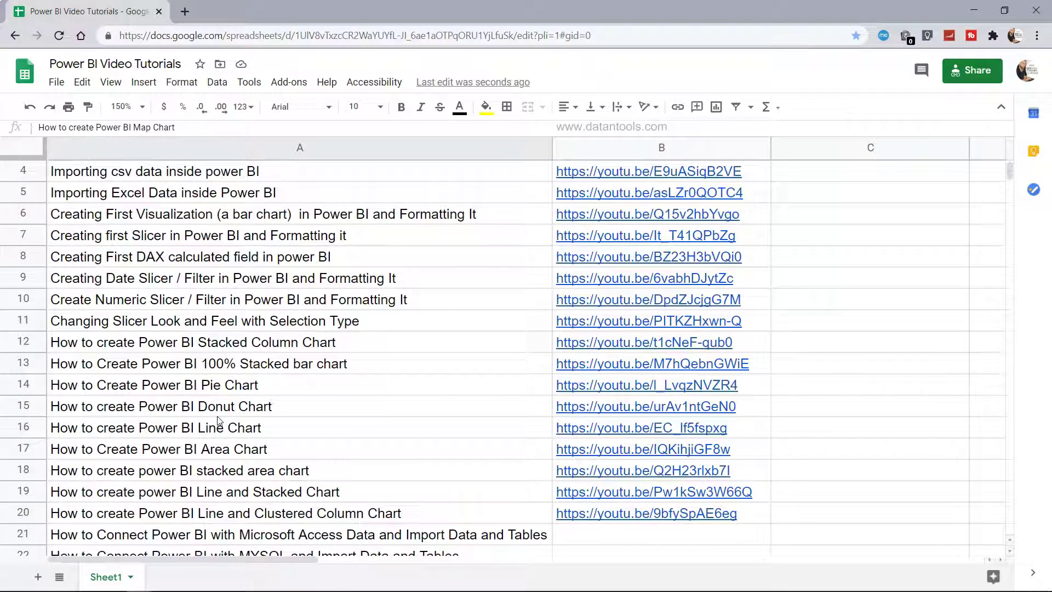
scroll(588, 316, "up", 2)
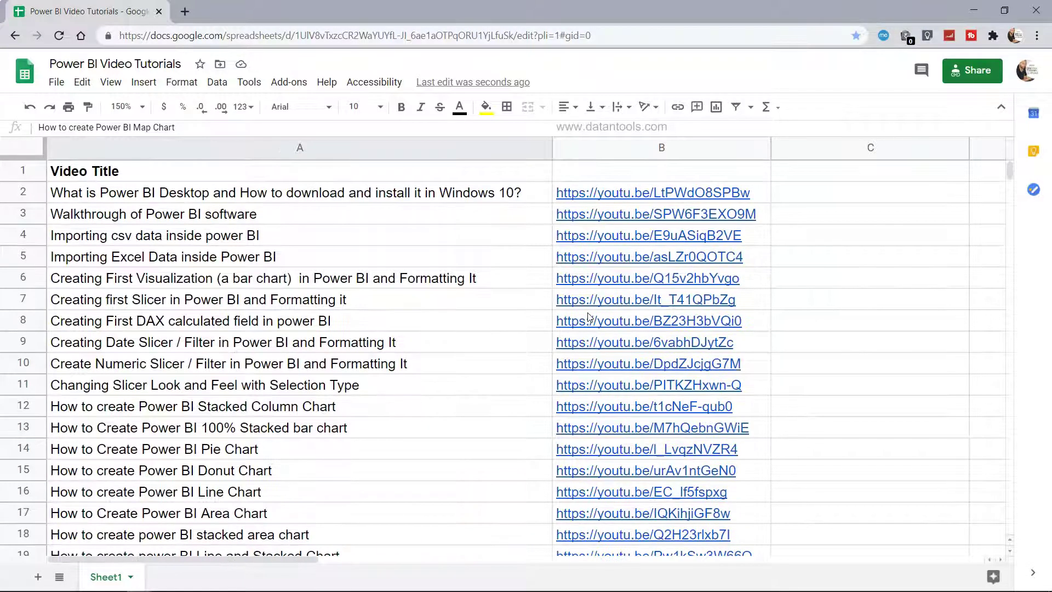
scroll(463, 407, "down", 10)
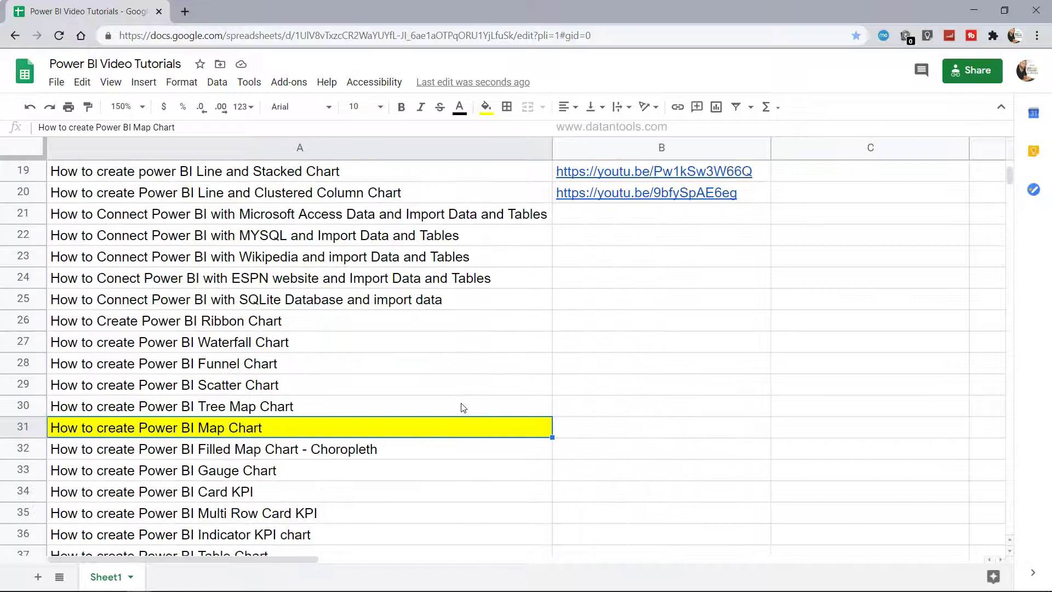
scroll(463, 407, "down", 4)
scroll(463, 408, "up", 1)
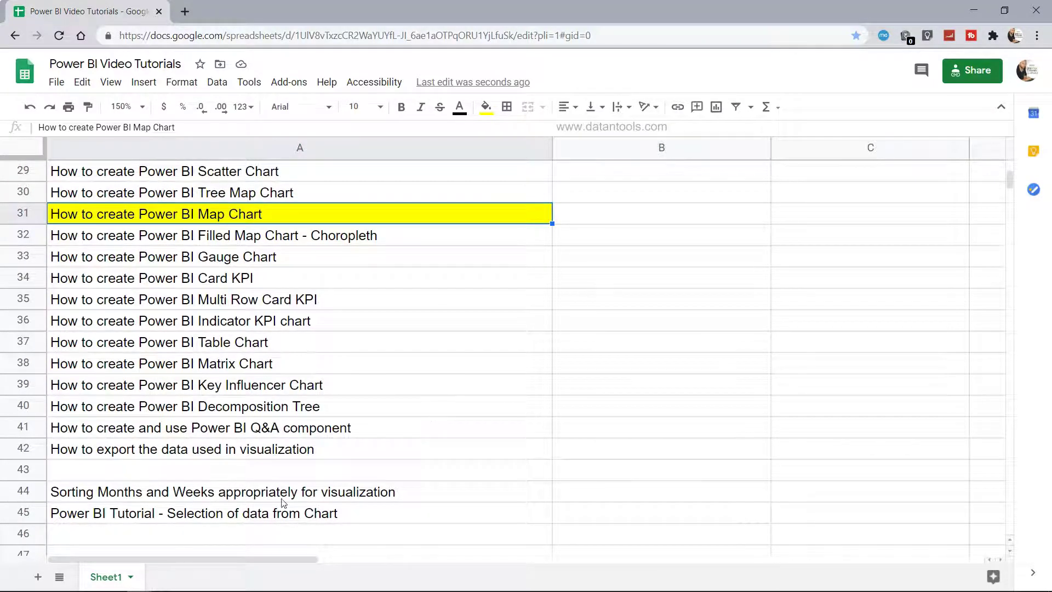
scroll(418, 363, "up", 2)
scroll(417, 363, "up", 1)
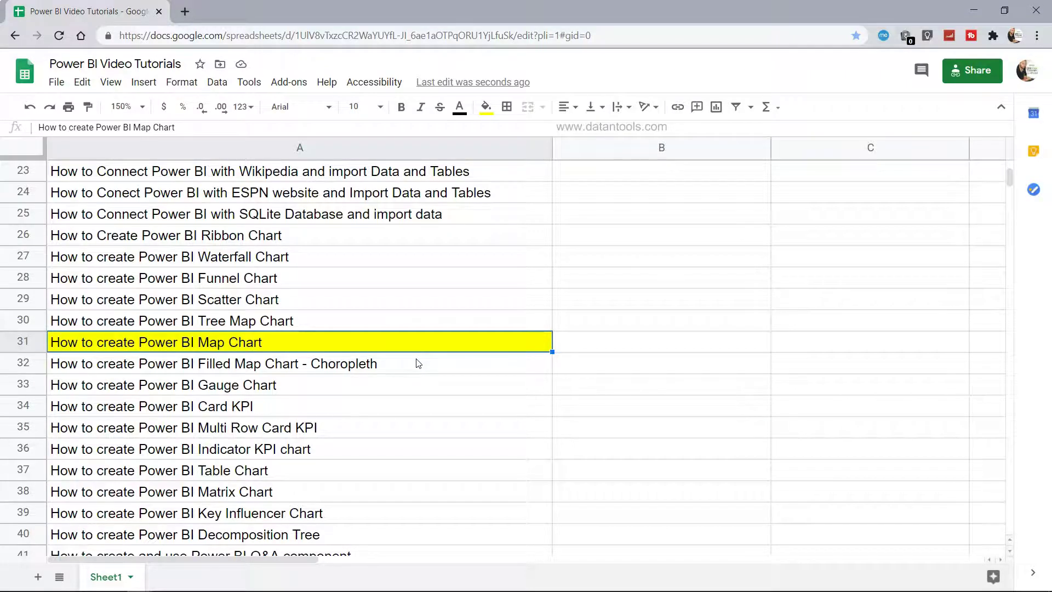
key("alt+Tab")
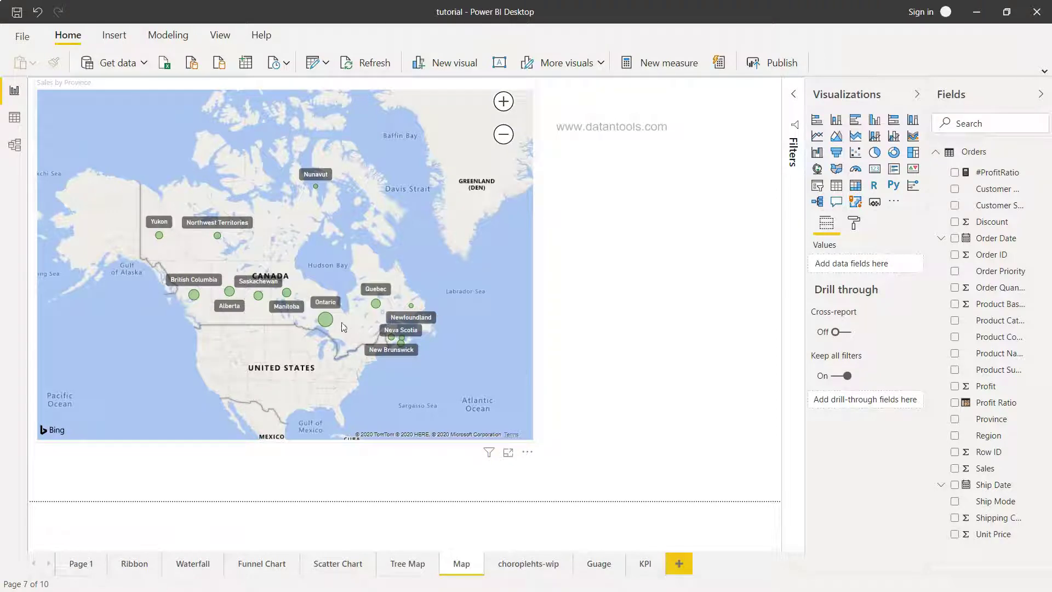
Step: Zoom the Sales by Province map in and pan it to centre Canada, keeping the visual selected
mouse_move(332, 325)
left_click(503, 102)
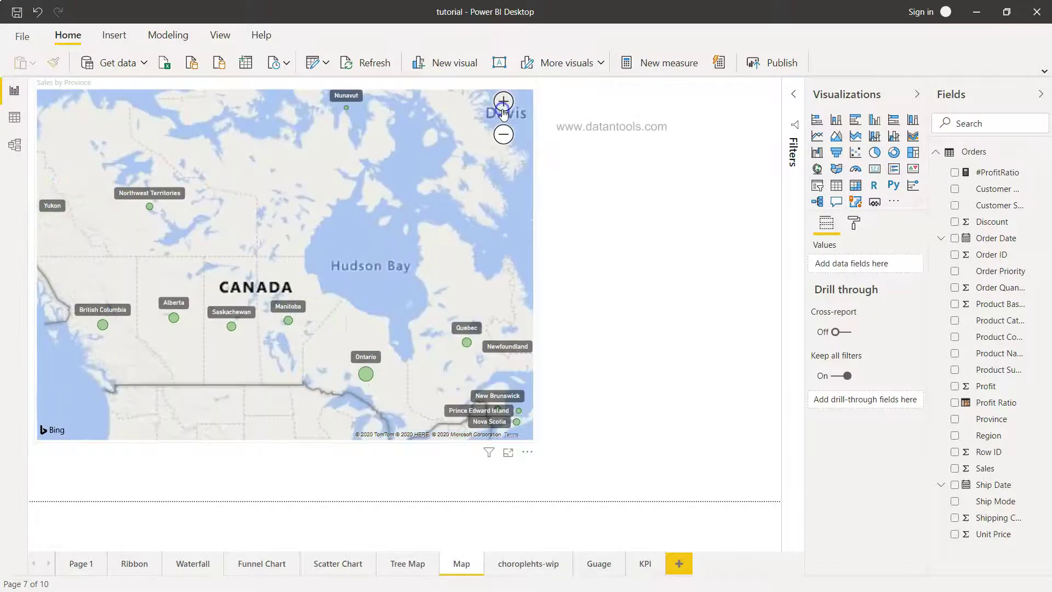
left_click_drag(446, 301, 477, 319)
left_click(478, 320)
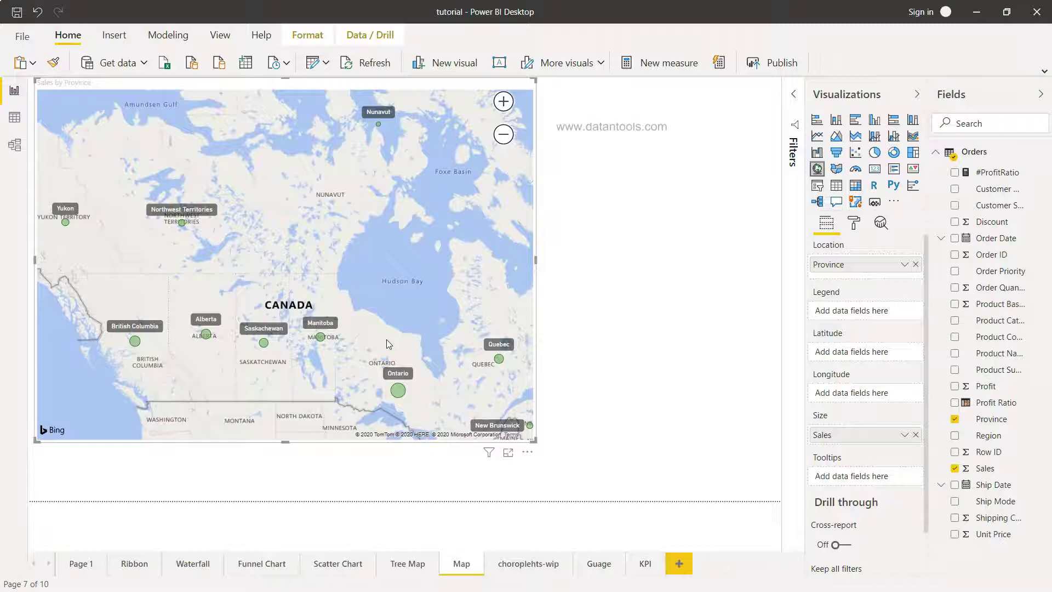
left_click(459, 278)
Step: Delete the old map and add a canvas-filling map with Province as its Location
key("Delete")
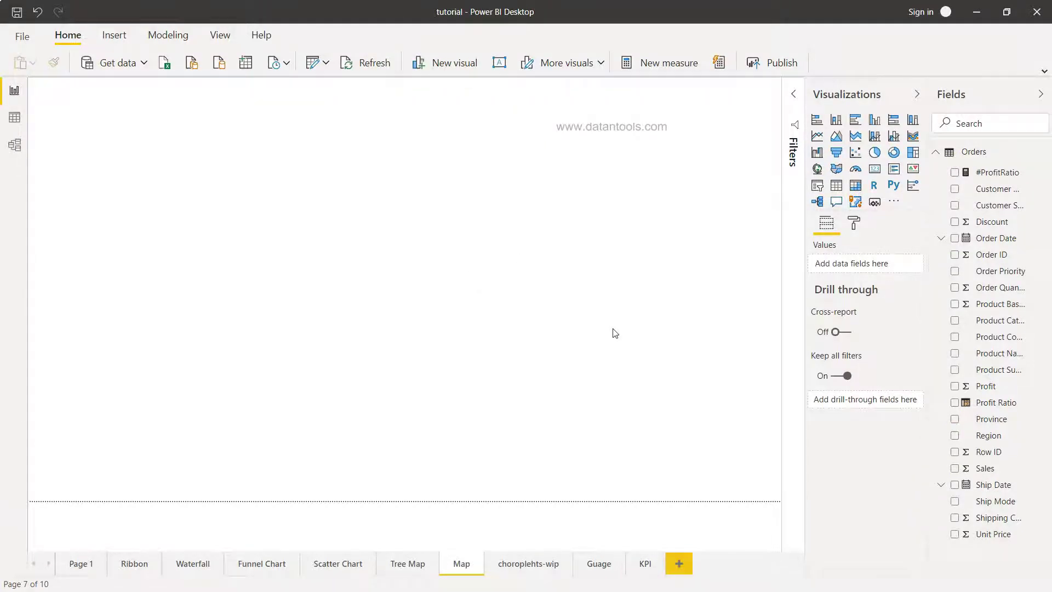
left_click(818, 172)
left_click_drag(196, 237, 781, 499)
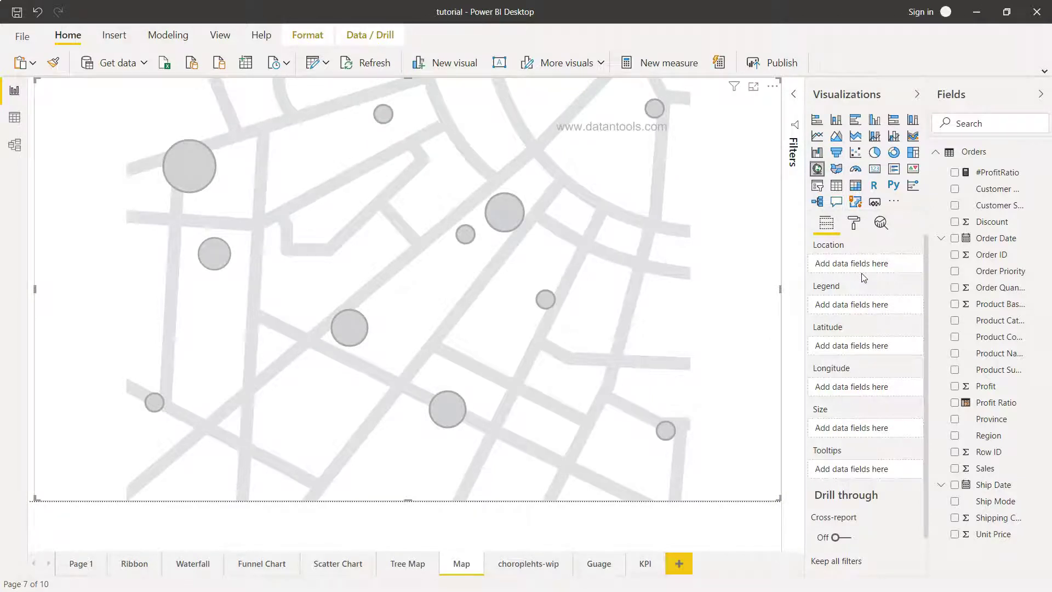
left_click(955, 419)
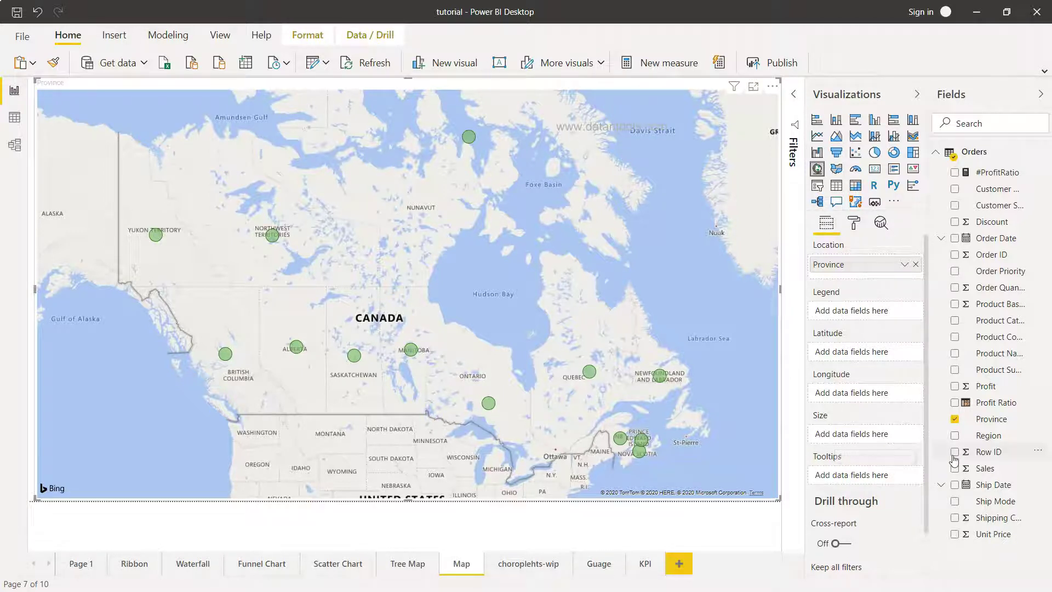
Step: Put Sales in the map's Size well, making Ontario's bubble the largest at about 3,063,212
left_click_drag(986, 476, 871, 441)
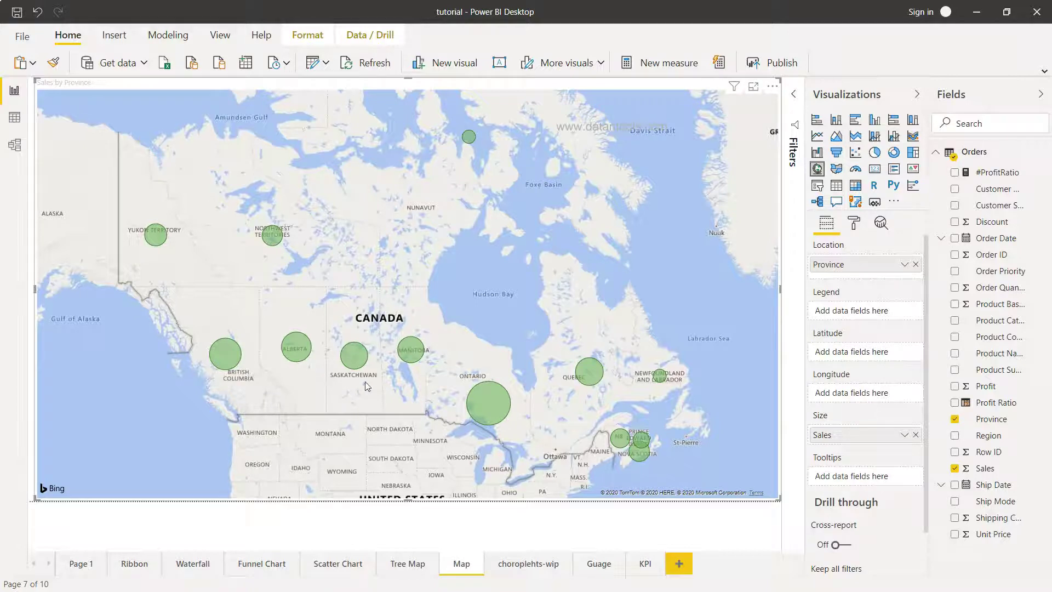
mouse_move(480, 407)
mouse_move(660, 376)
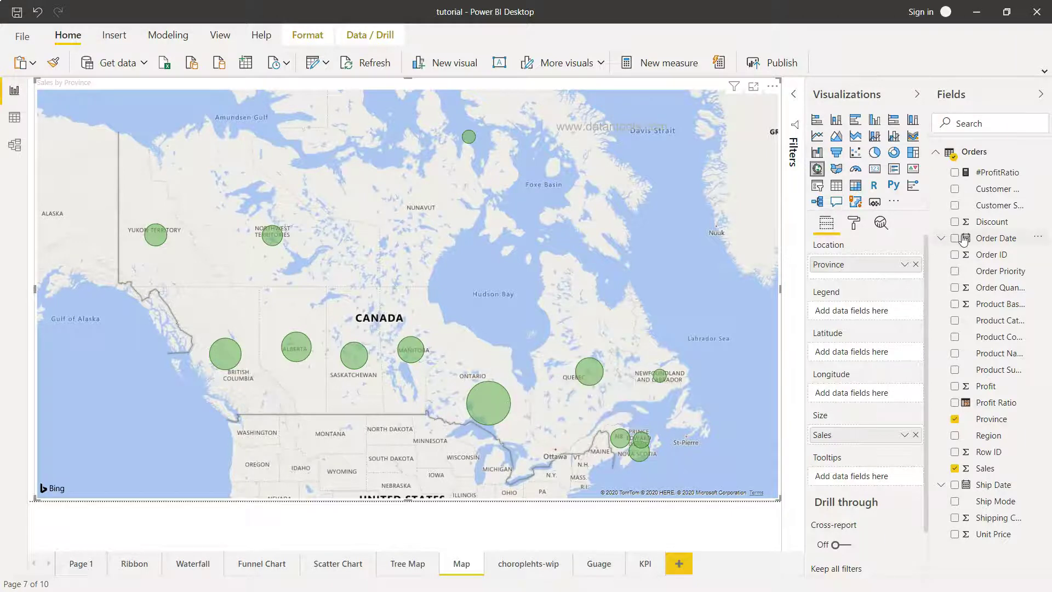
left_click_drag(984, 205, 871, 311)
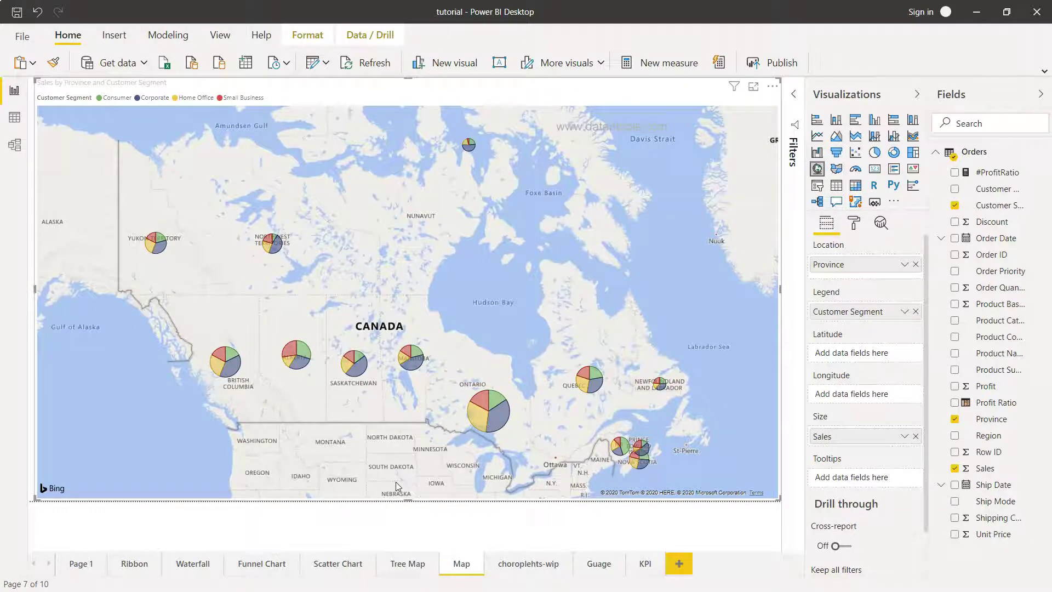
mouse_move(504, 424)
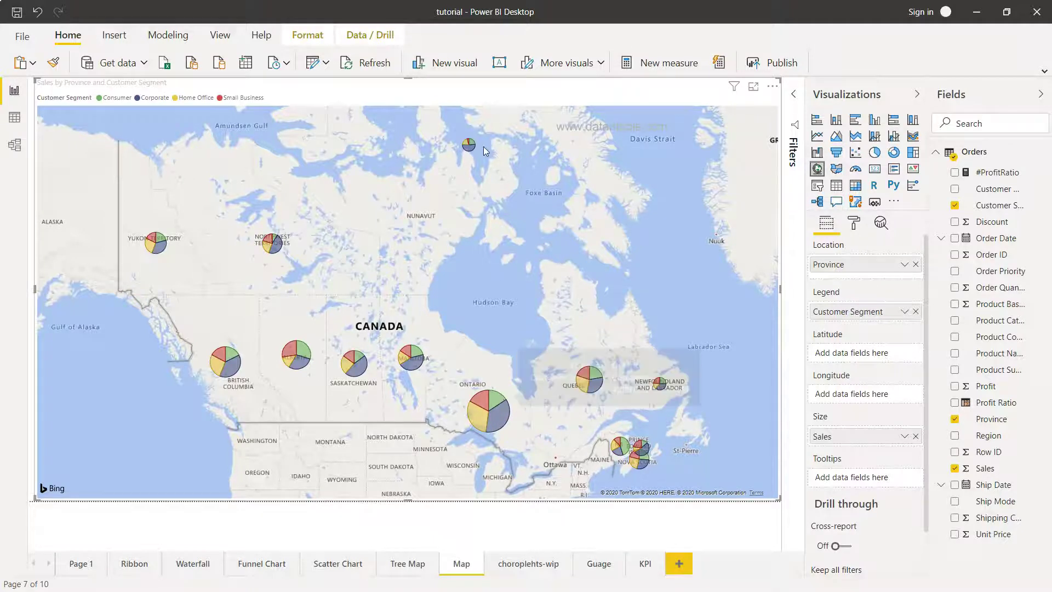
mouse_move(470, 151)
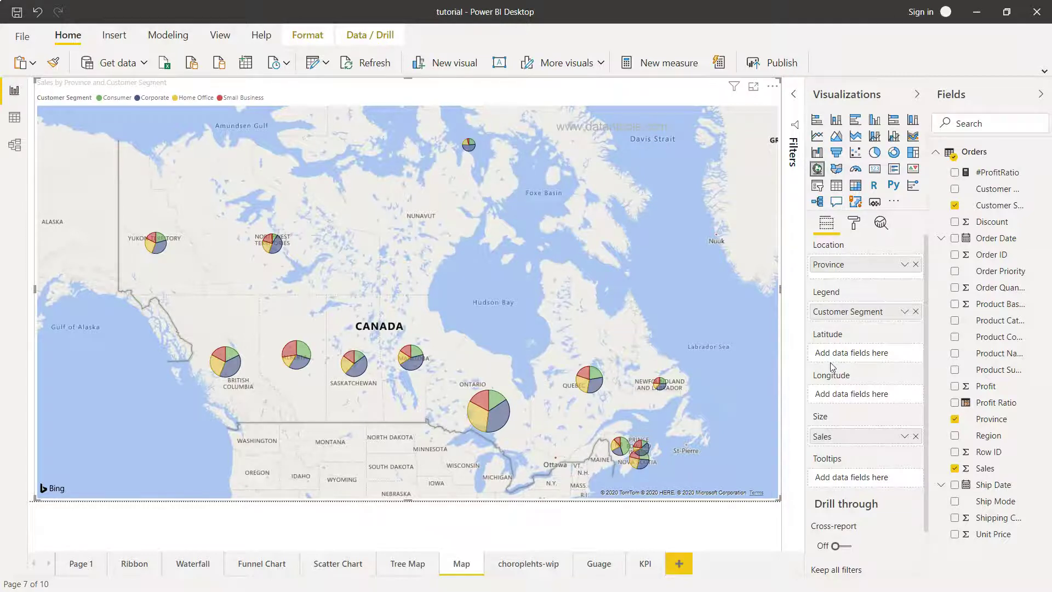
left_click(916, 312)
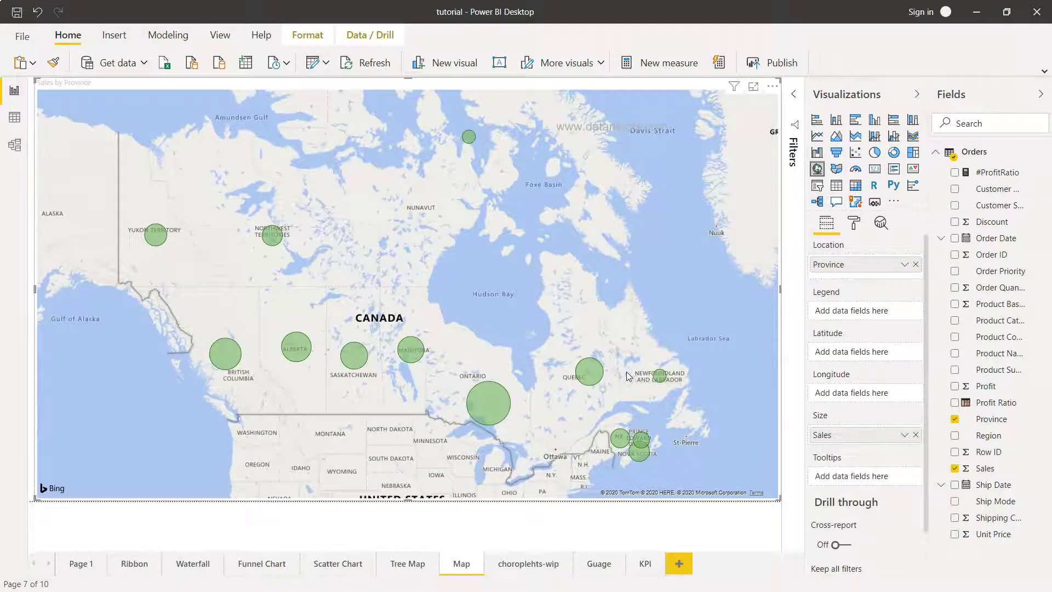
Step: Set the Data colors default bubble colour to the green swatch, then open its fx conditional formatting
left_click(854, 225)
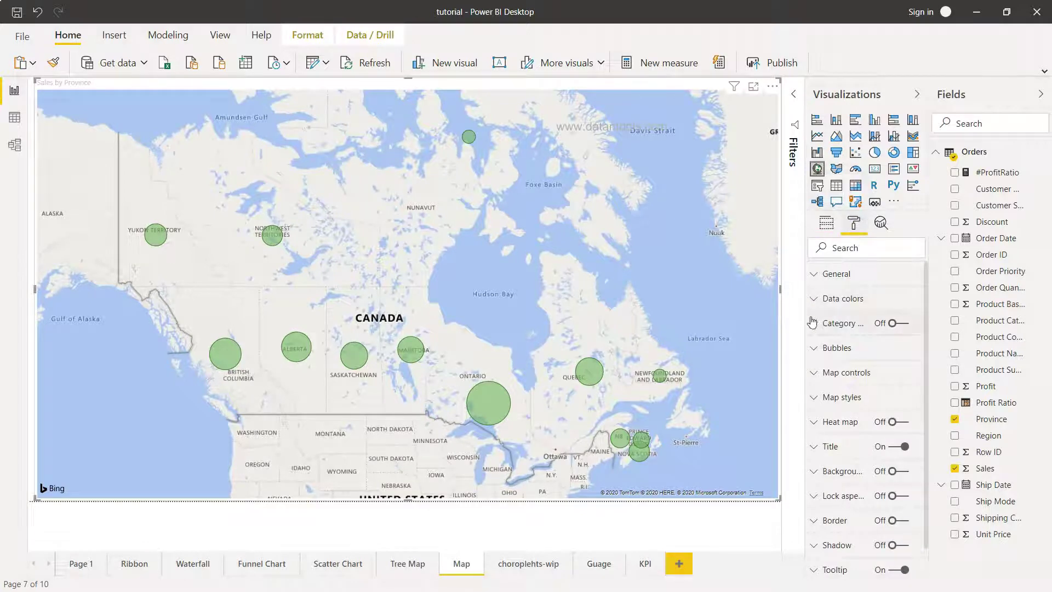
left_click(814, 299)
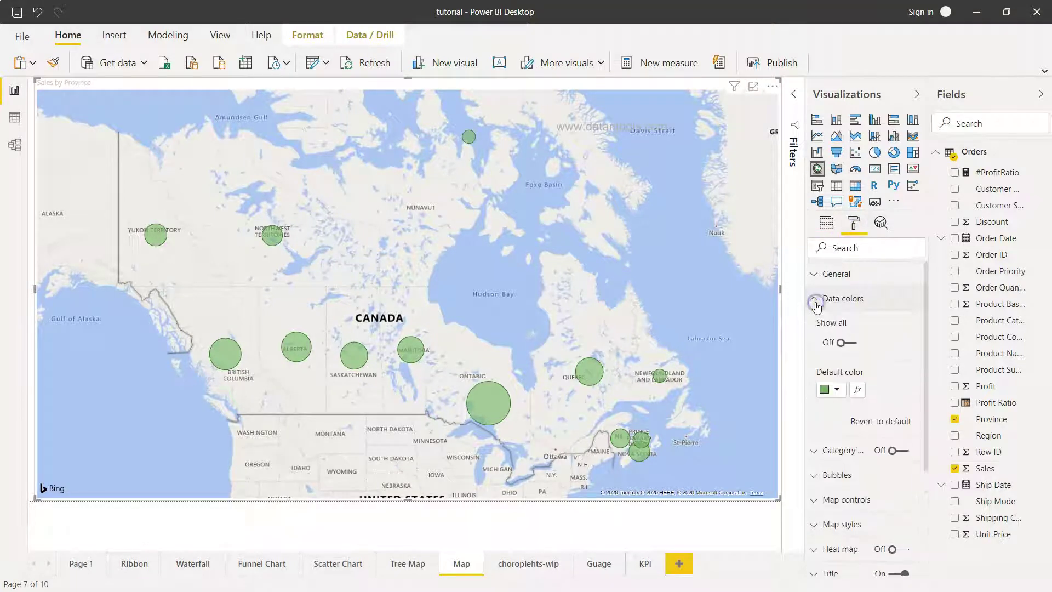
left_click(841, 390)
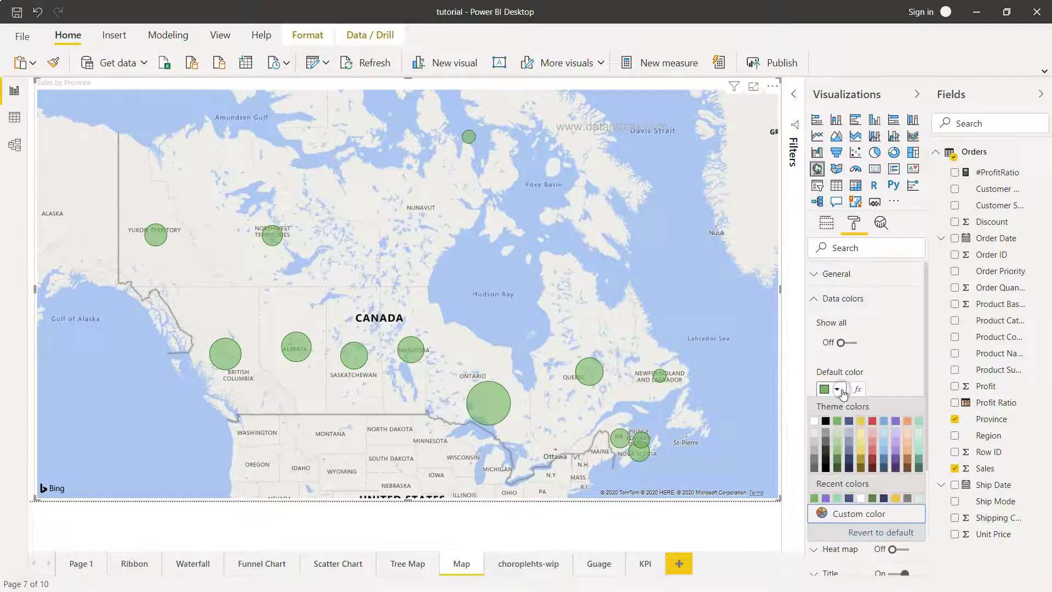
left_click(920, 419)
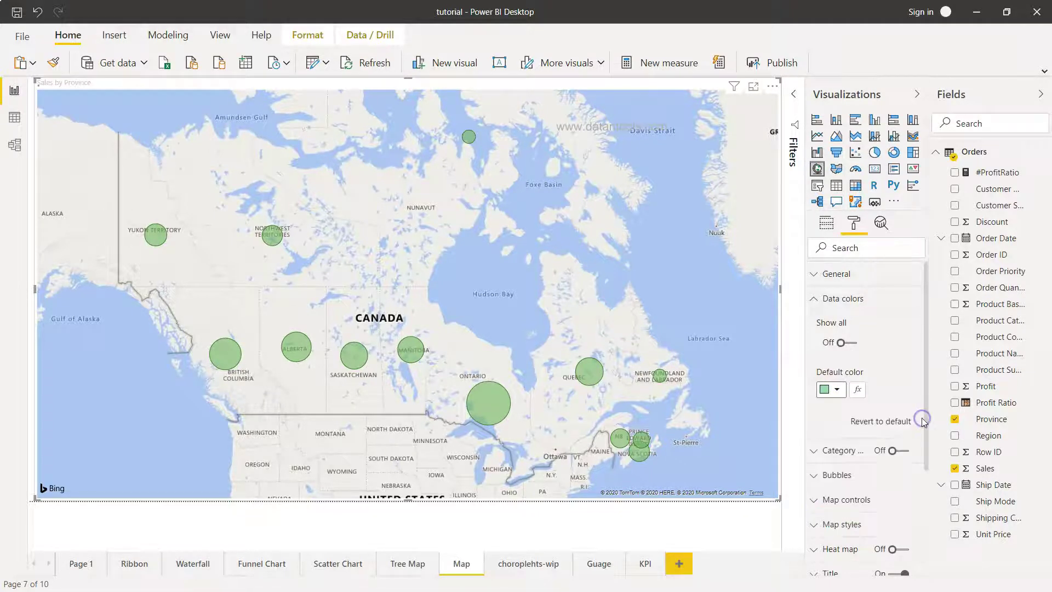
left_click(835, 388)
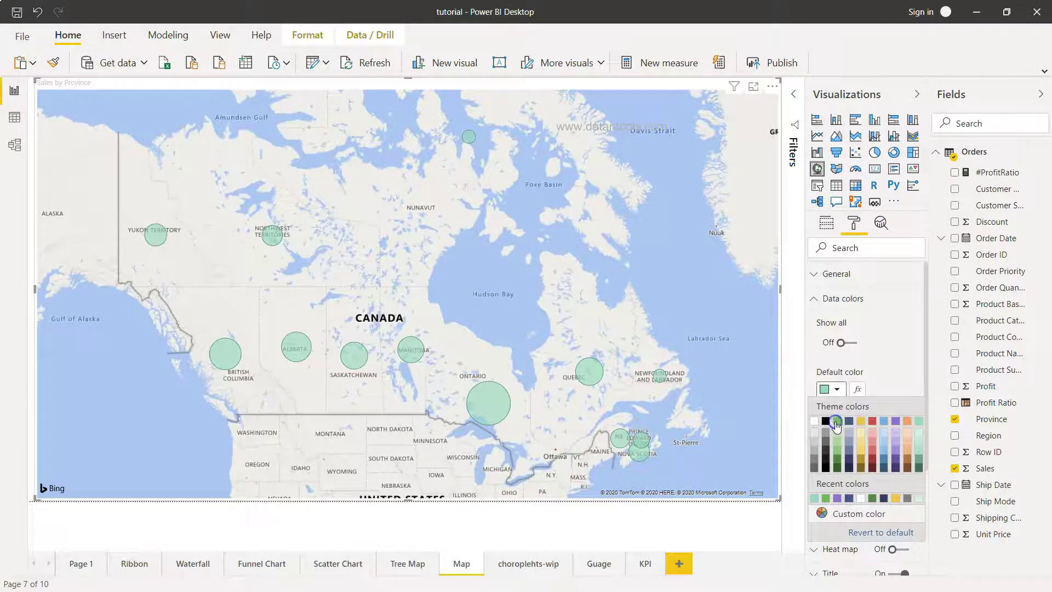
left_click(837, 421)
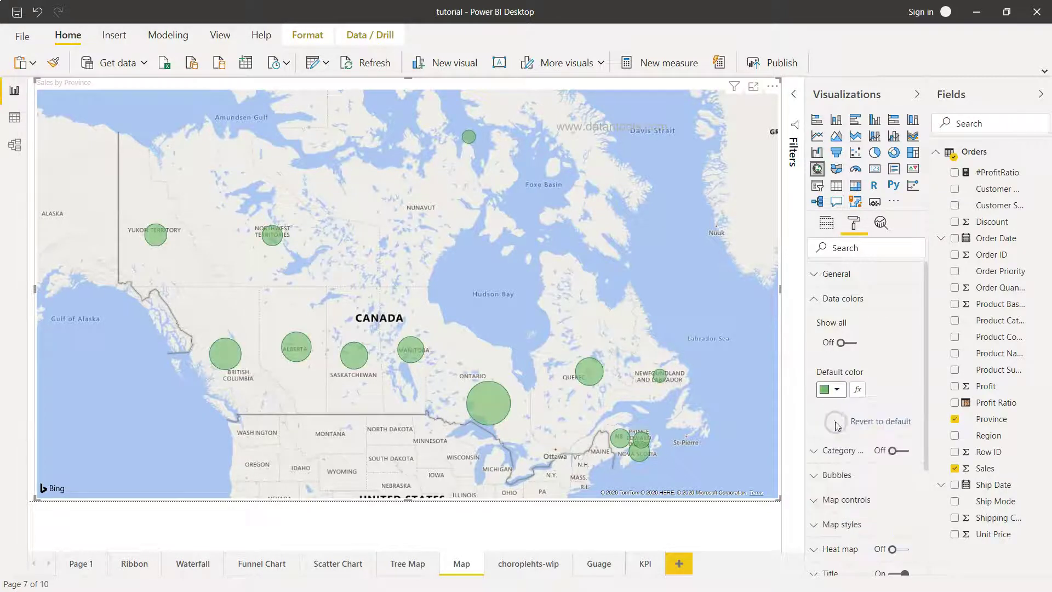
left_click(857, 390)
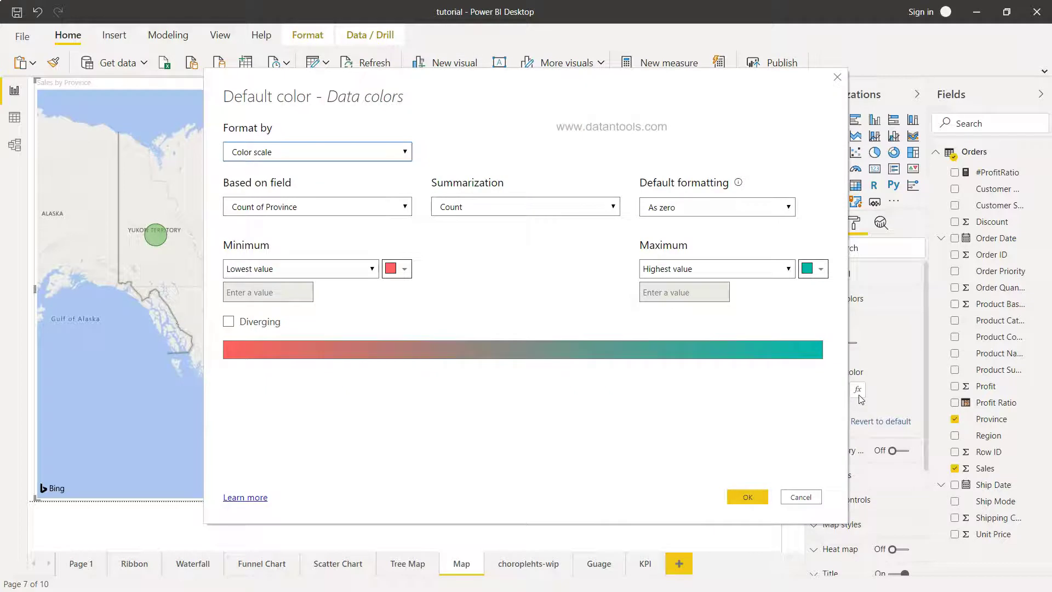
Step: Base the bubble colour scale on Sum of Profit, giving red-to-teal province bubbles
left_click(295, 214)
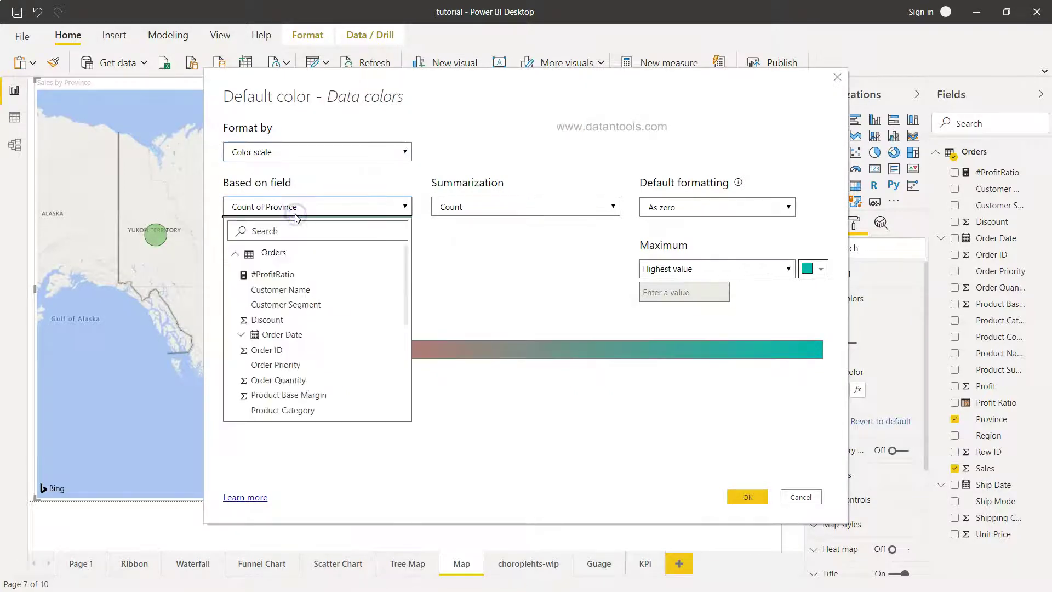
scroll(290, 344, "down", 3)
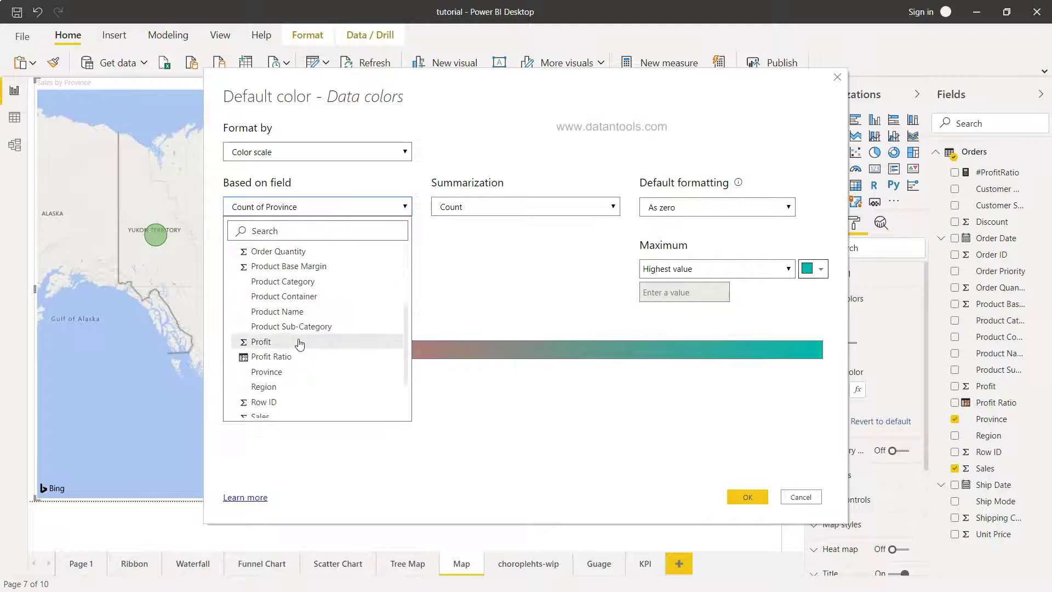
left_click(298, 343)
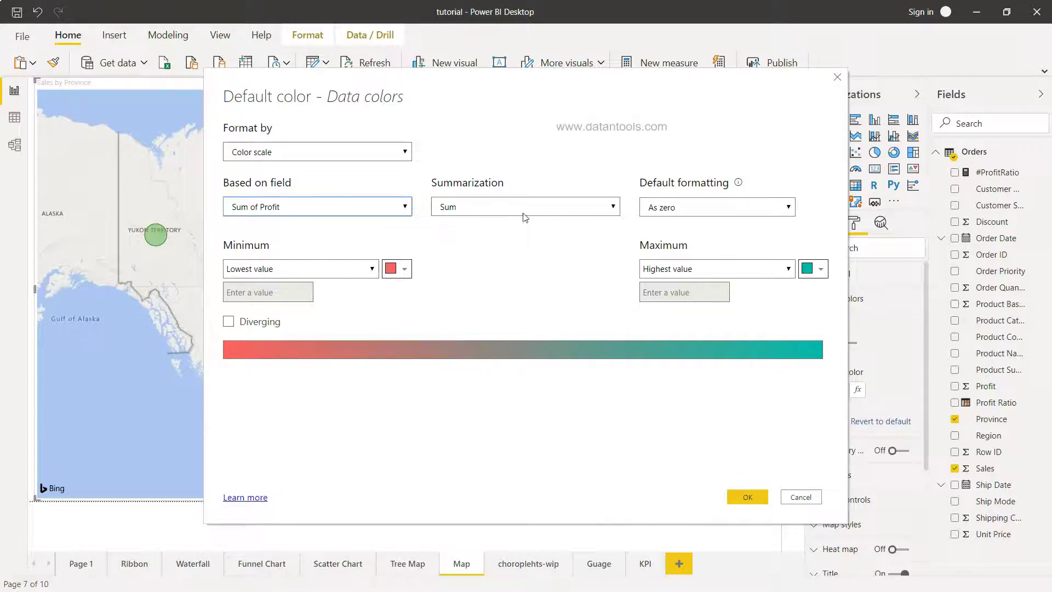
left_click(743, 499)
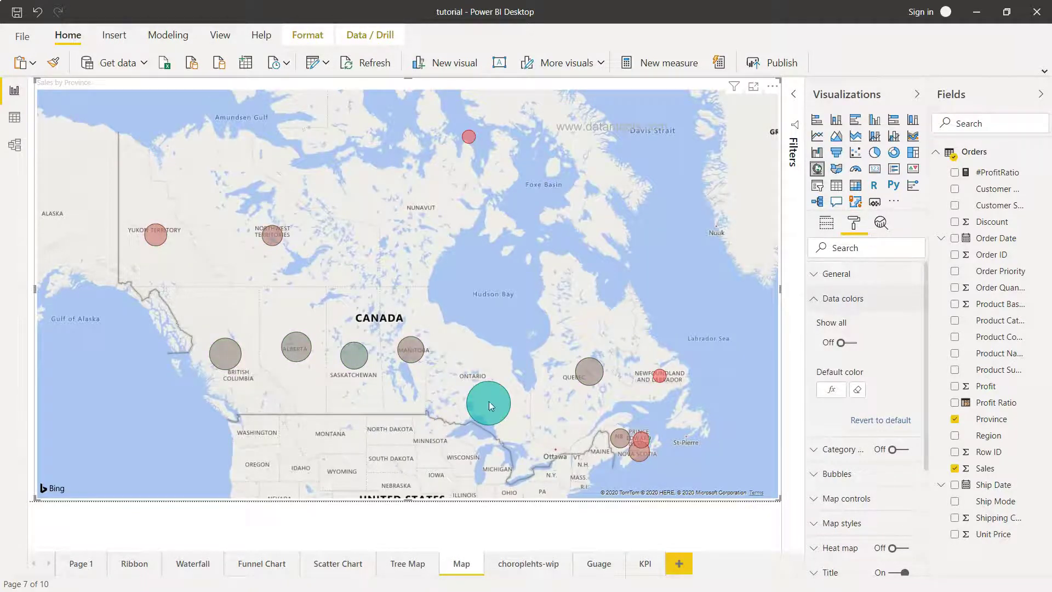
mouse_move(489, 406)
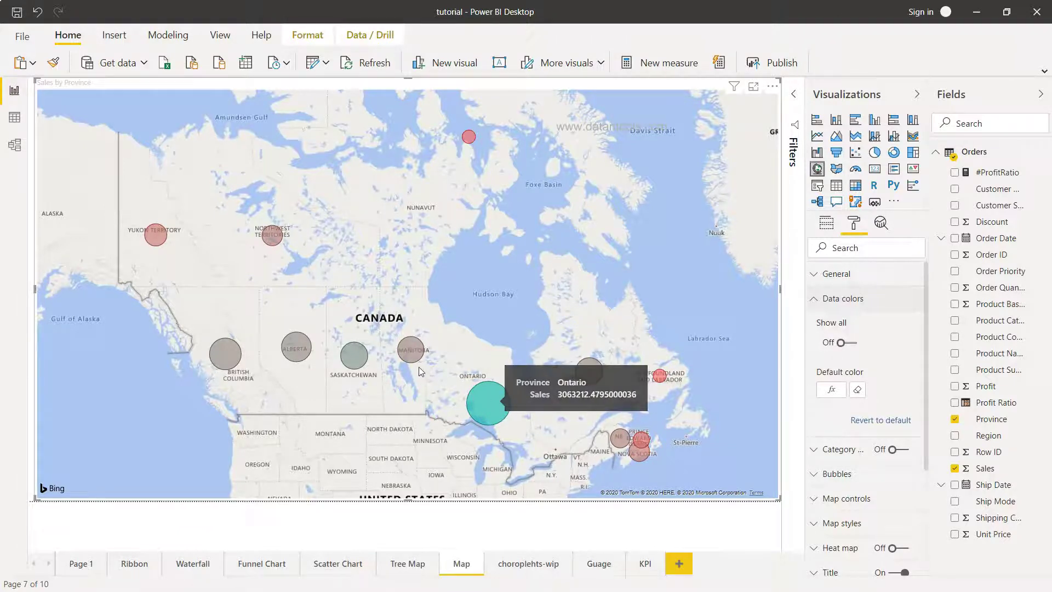
mouse_move(415, 355)
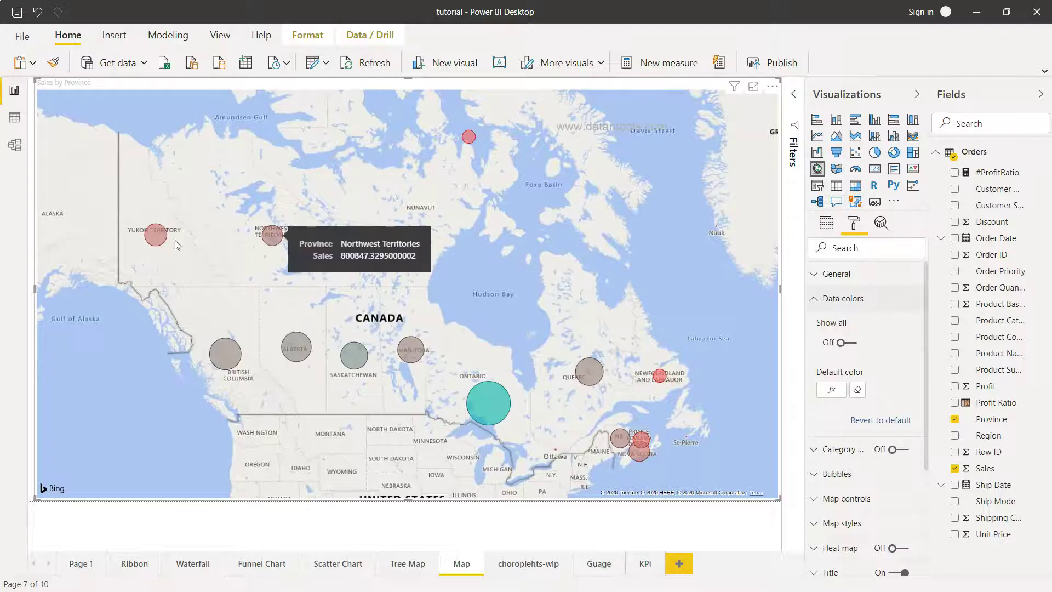
mouse_move(159, 241)
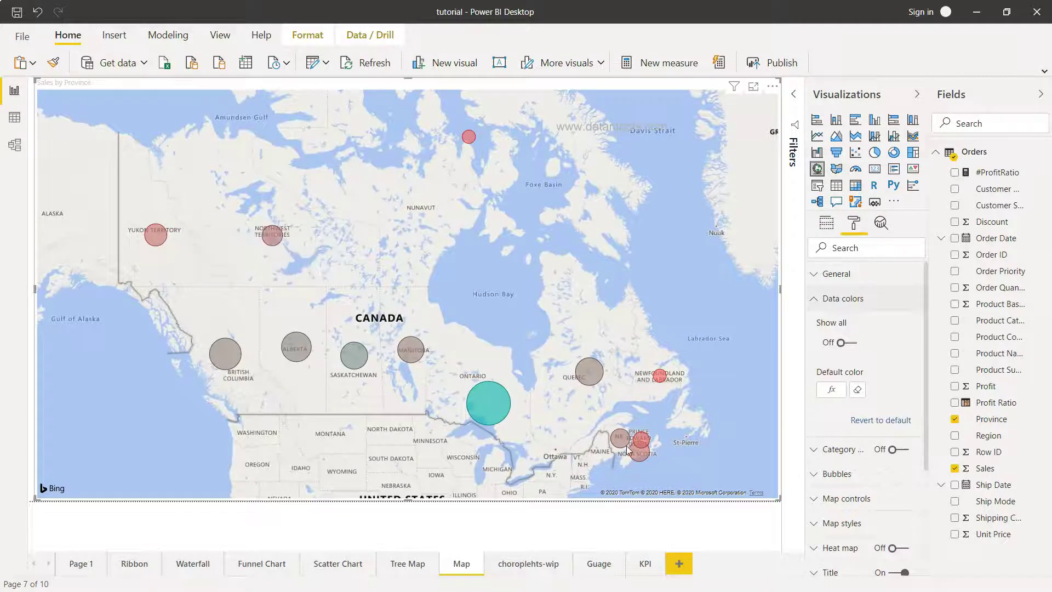
mouse_move(646, 439)
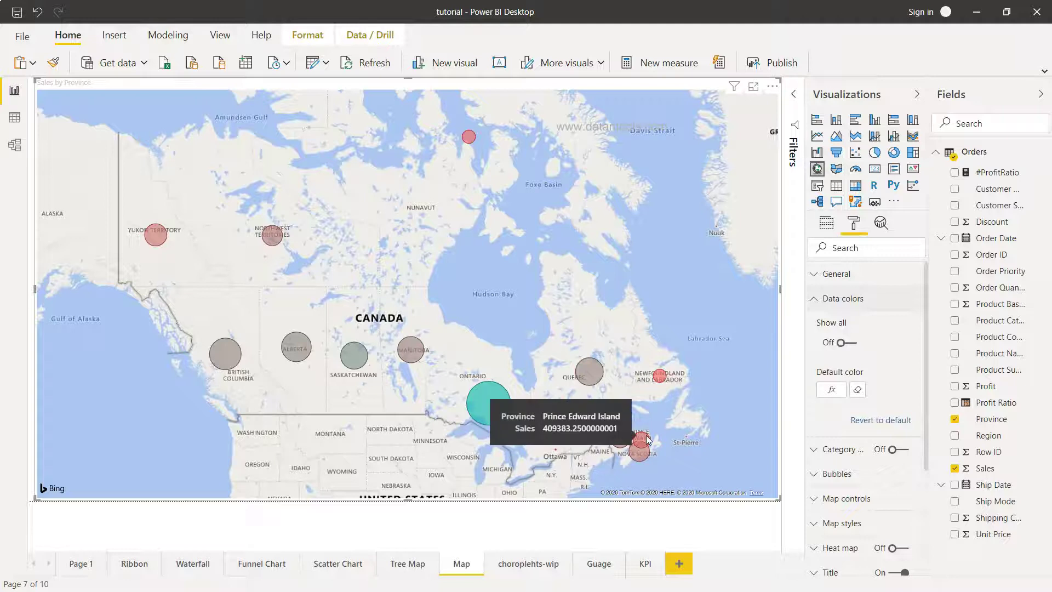
Step: Clear the conditional formatting on Default color and collapse Data colors
left_click(858, 390)
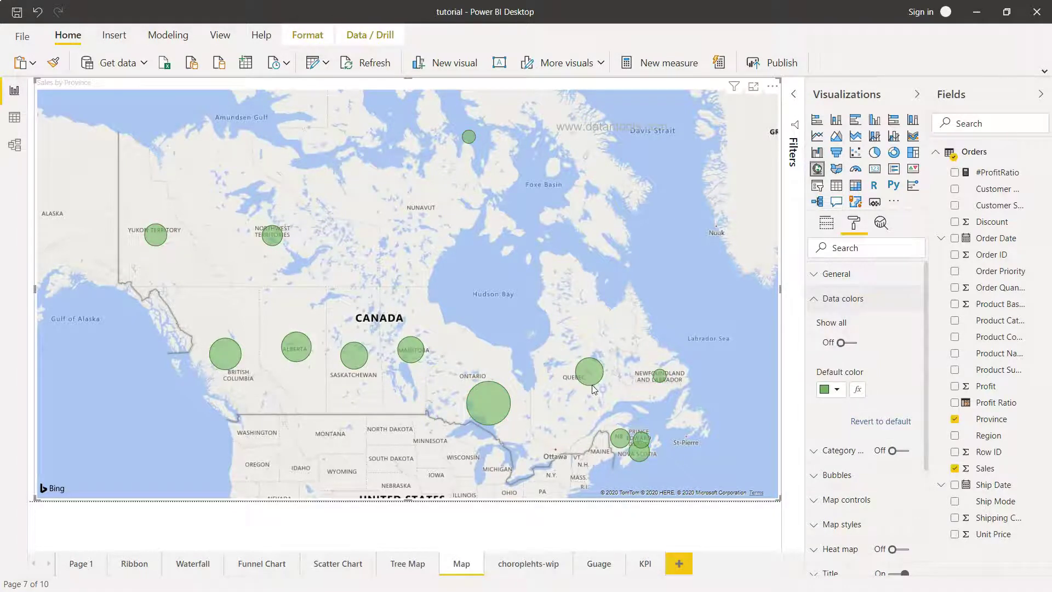
left_click(817, 300)
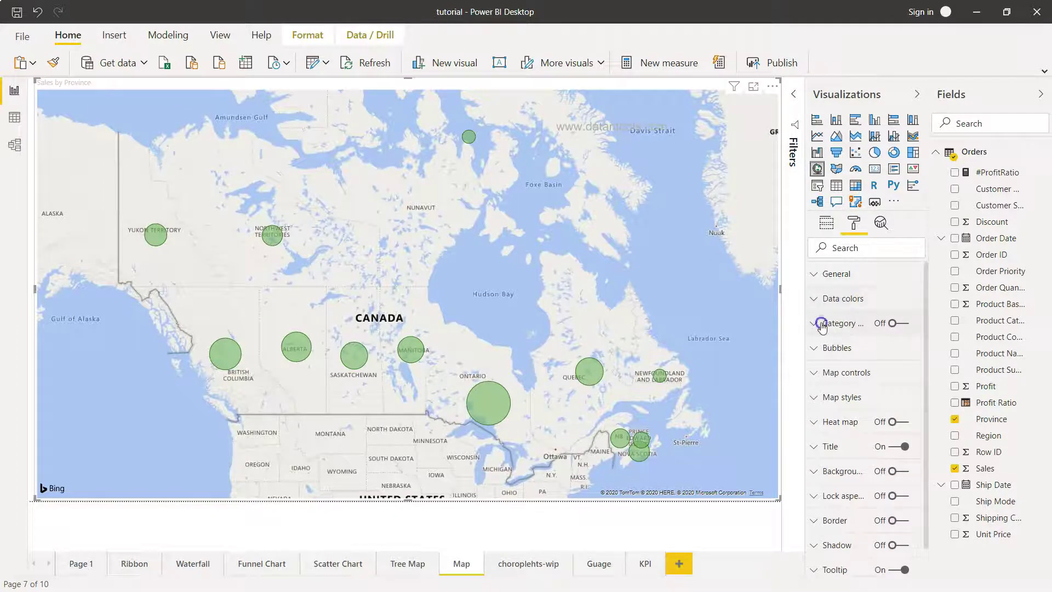
left_click(821, 324)
left_click(898, 328)
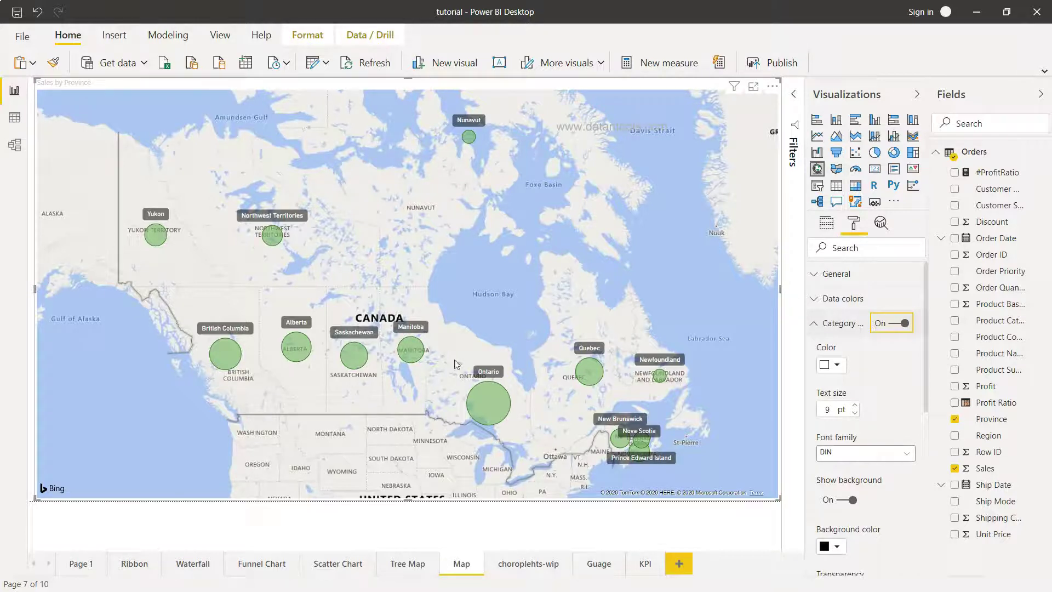
left_click(898, 325)
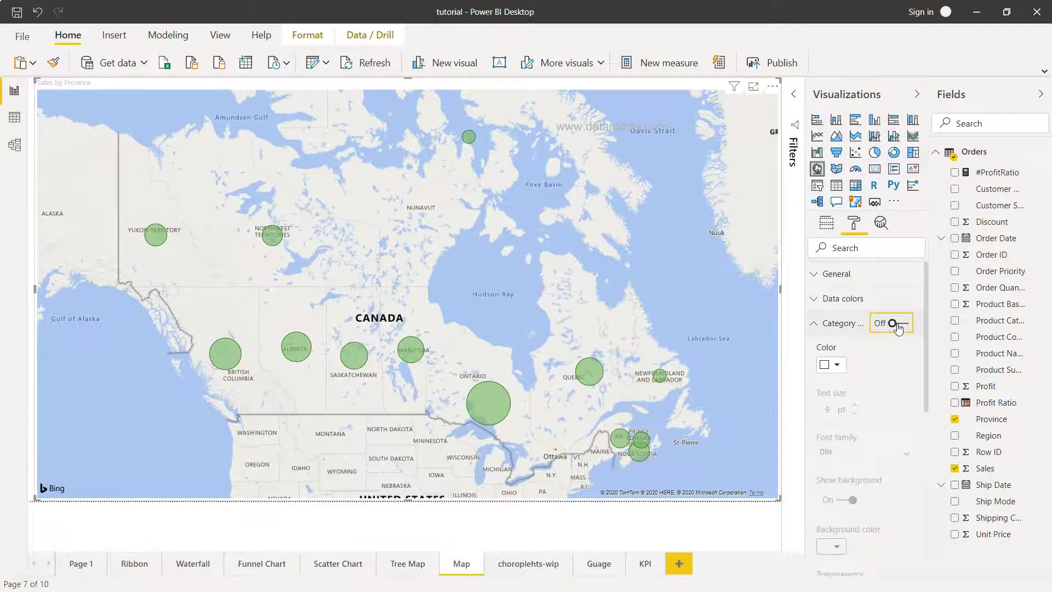
left_click(816, 325)
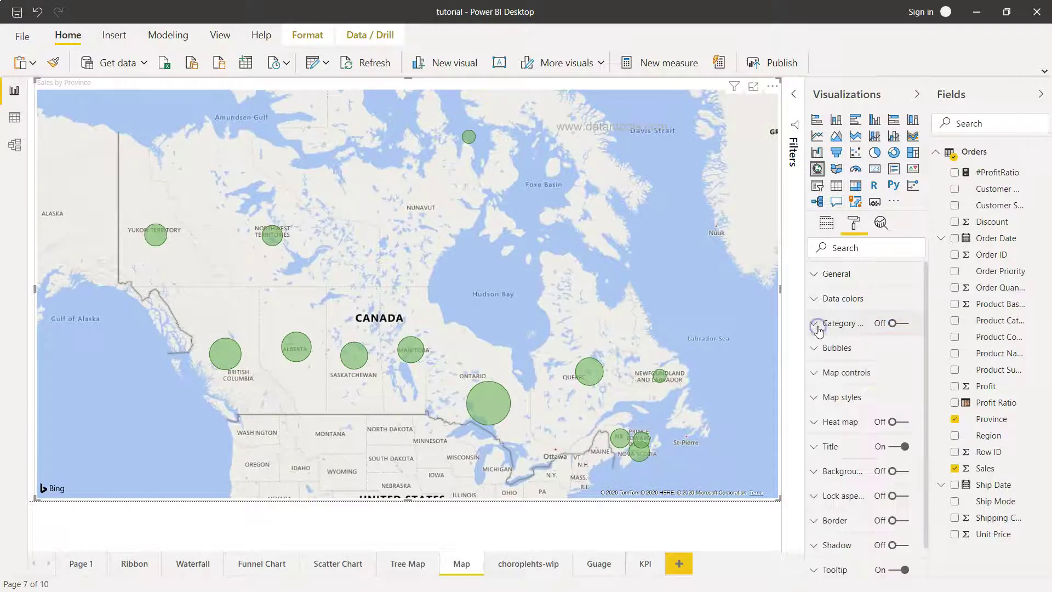
Step: Expand the Bubbles section and set the bubble Size slider to 0
left_click(815, 348)
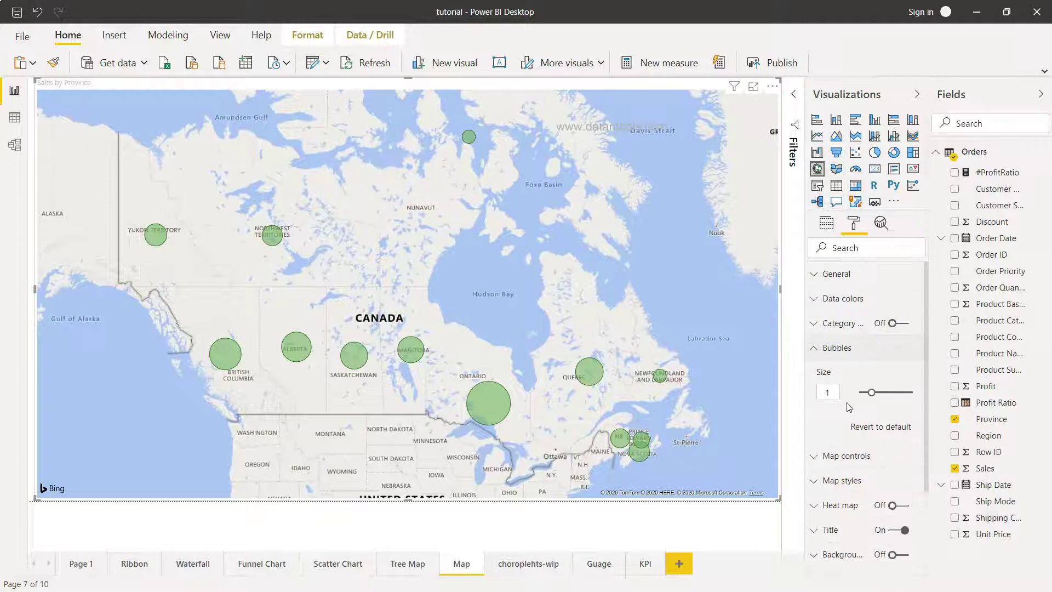
mouse_move(873, 391)
left_mouse_down()
mouse_move(882, 394)
mouse_move(871, 394)
left_mouse_up()
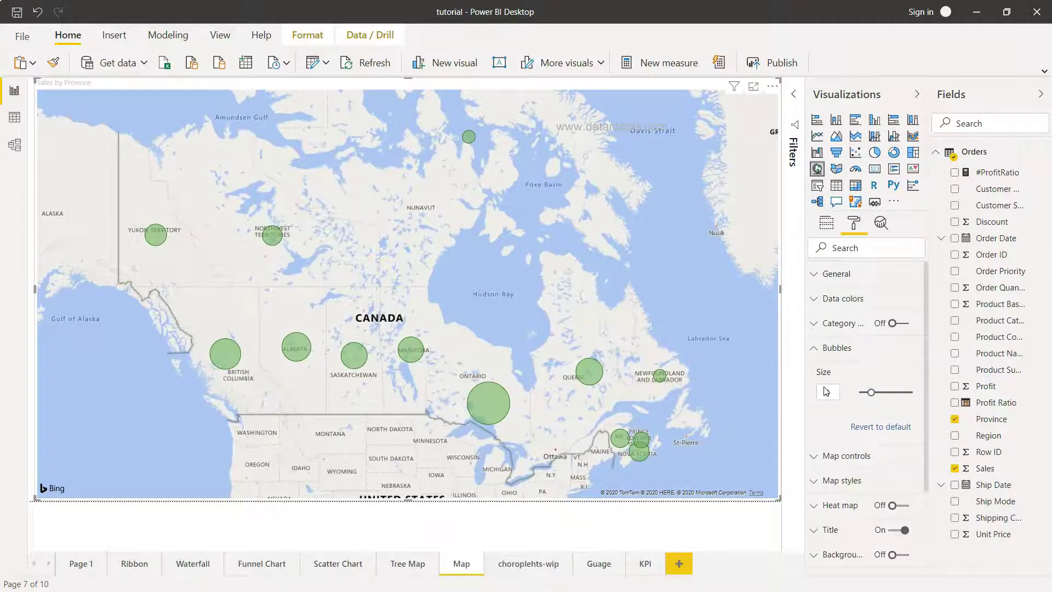
scroll(844, 405, "down", 2)
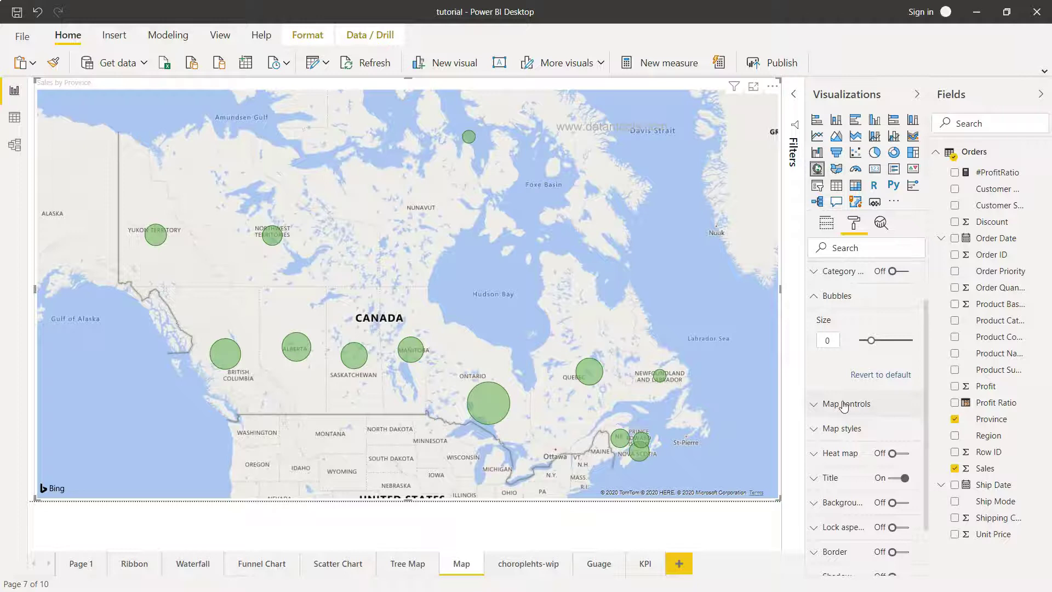
Step: Turn on the map's zoom buttons and test them by zooming out one step and back in
left_click(821, 405)
scroll(822, 410, "down", 4)
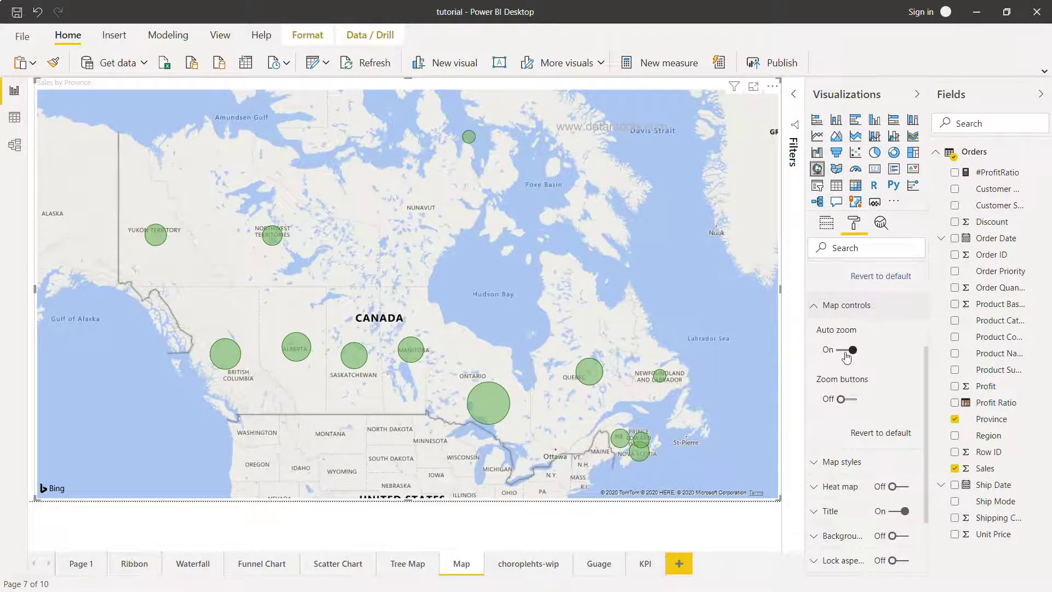
left_click(853, 400)
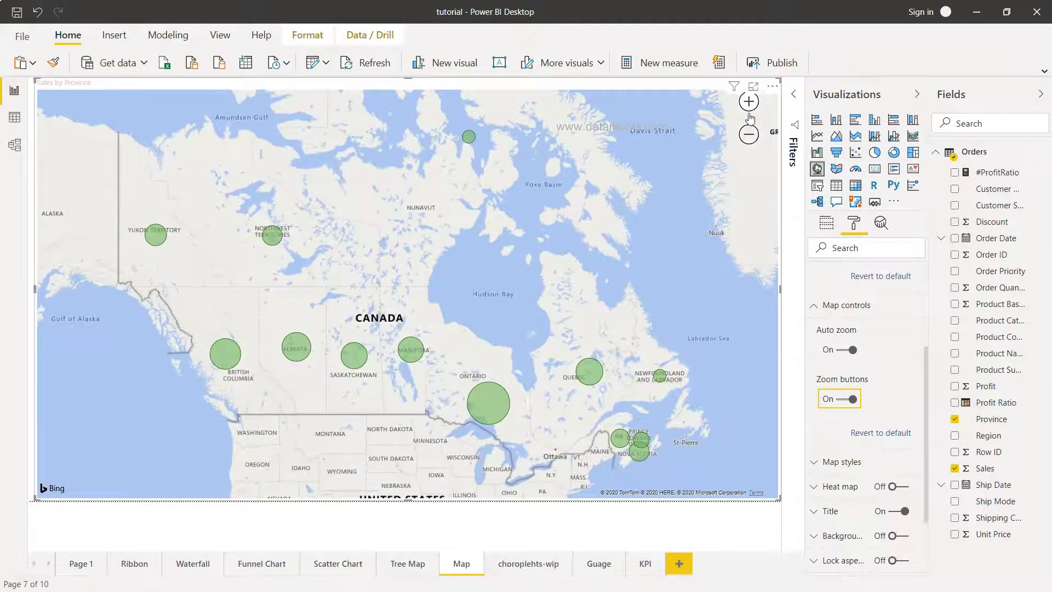
left_click(749, 135)
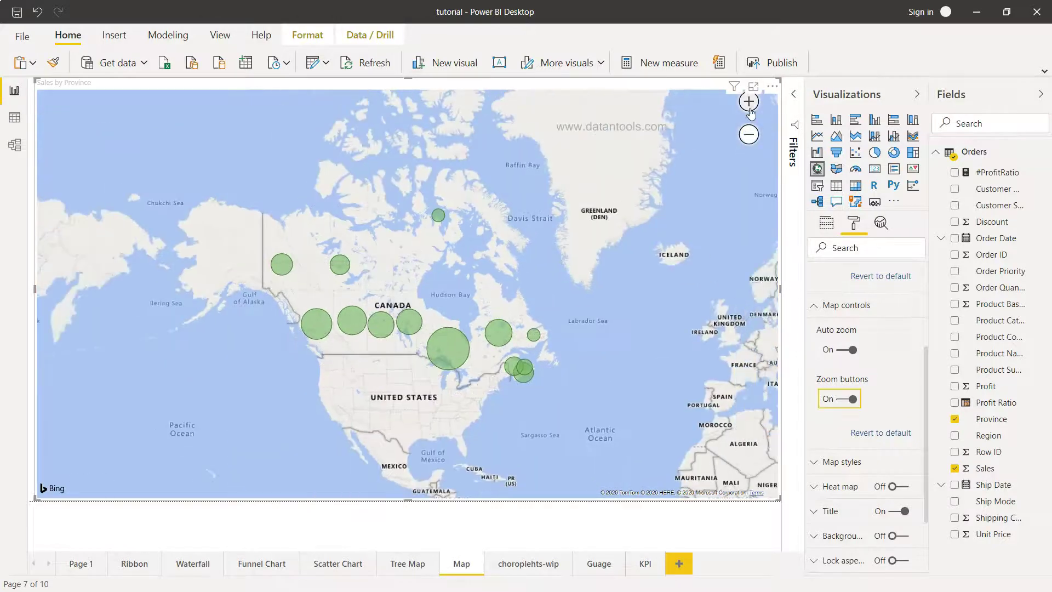
left_click(749, 103)
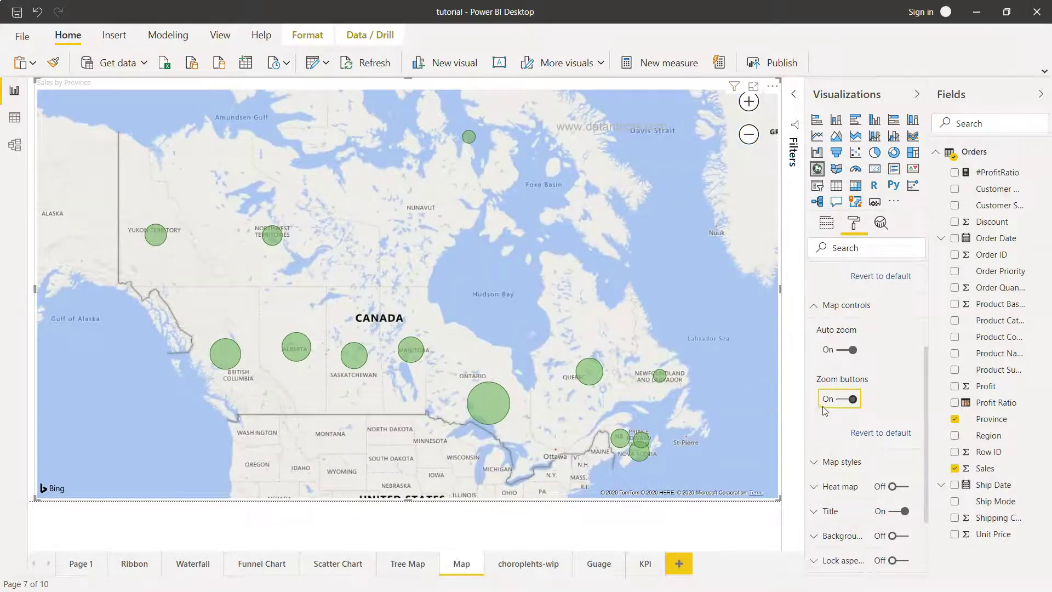
left_click(827, 462)
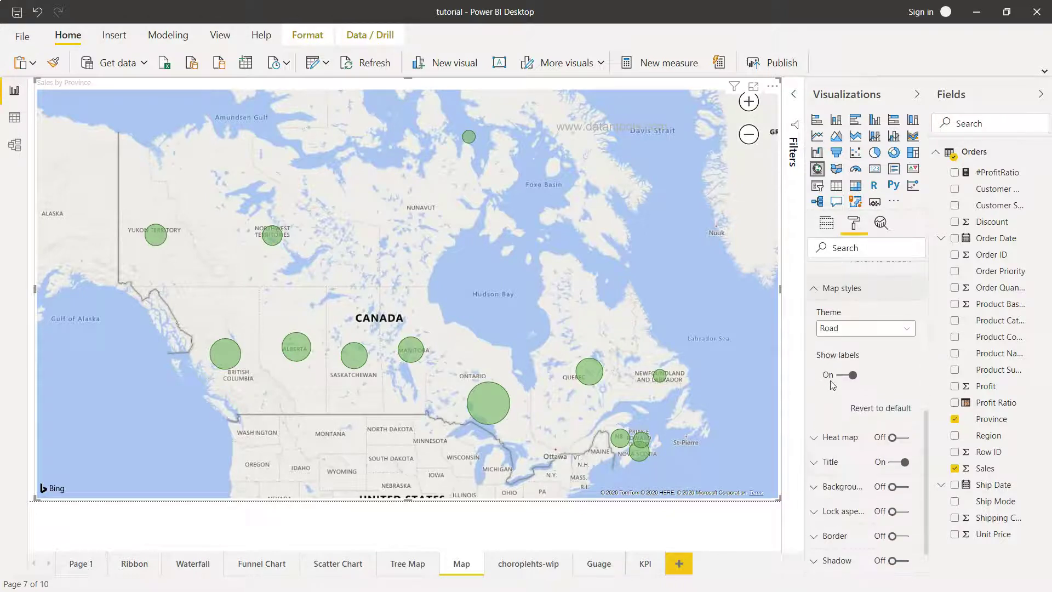
Step: Try the Aerial, Dark, Light and Grayscale map themes, then settle on Road
left_click(845, 329)
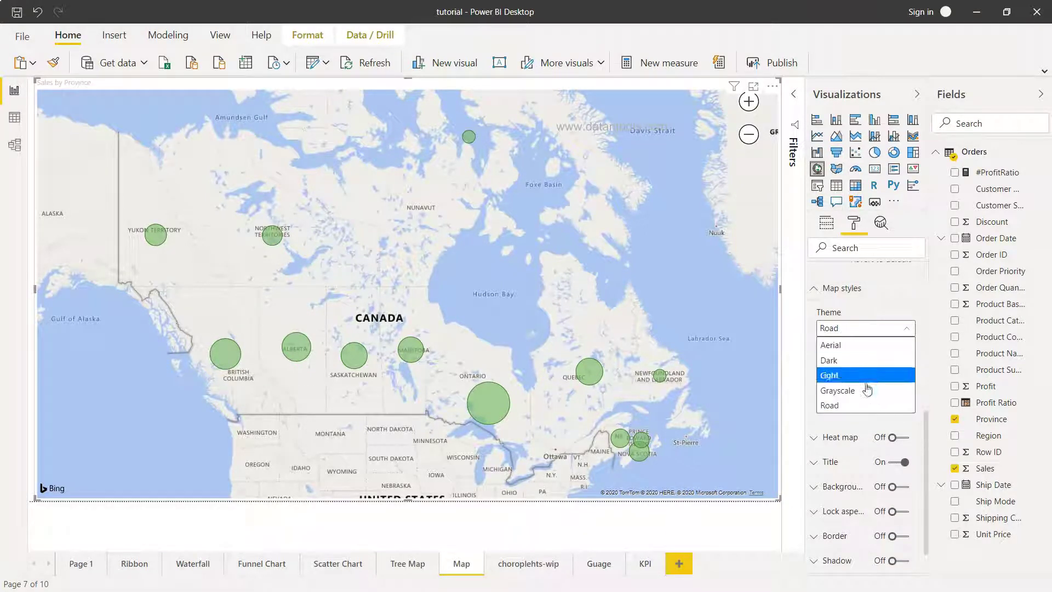
left_click(877, 348)
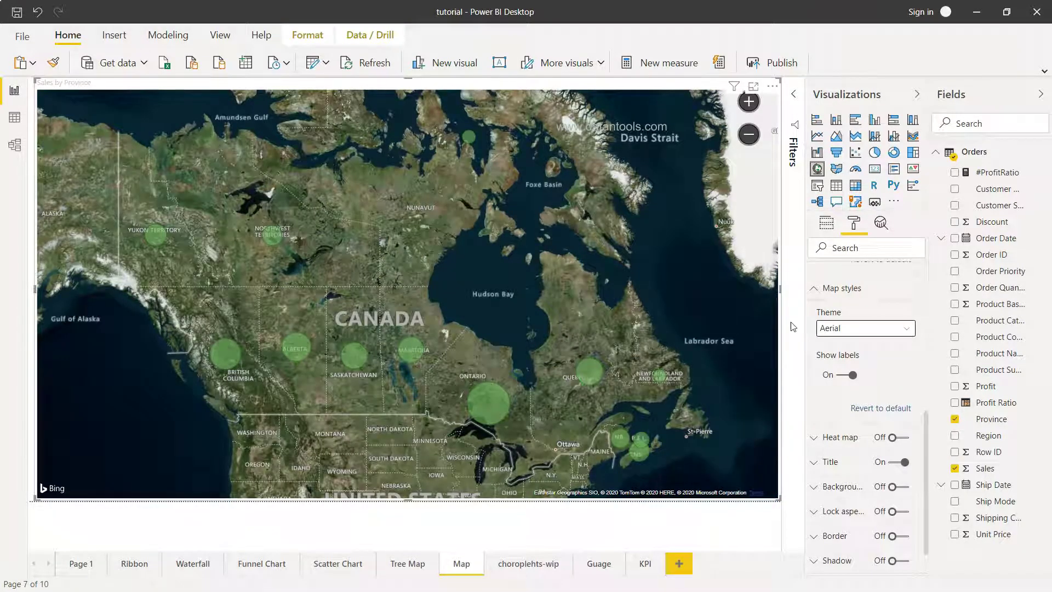
left_click(850, 330)
left_click(852, 361)
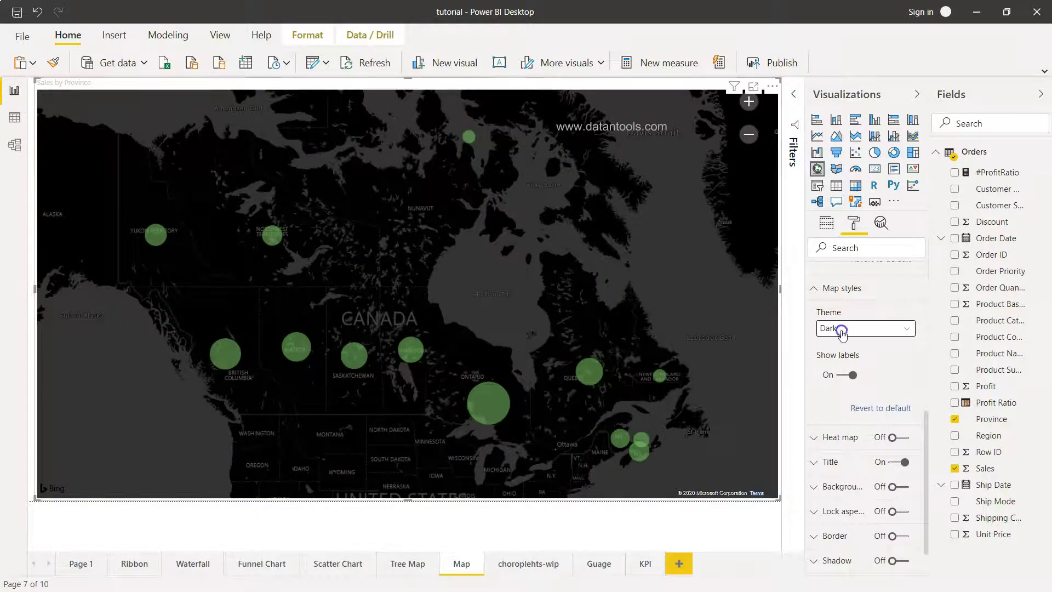
left_click(833, 329)
left_click(855, 372)
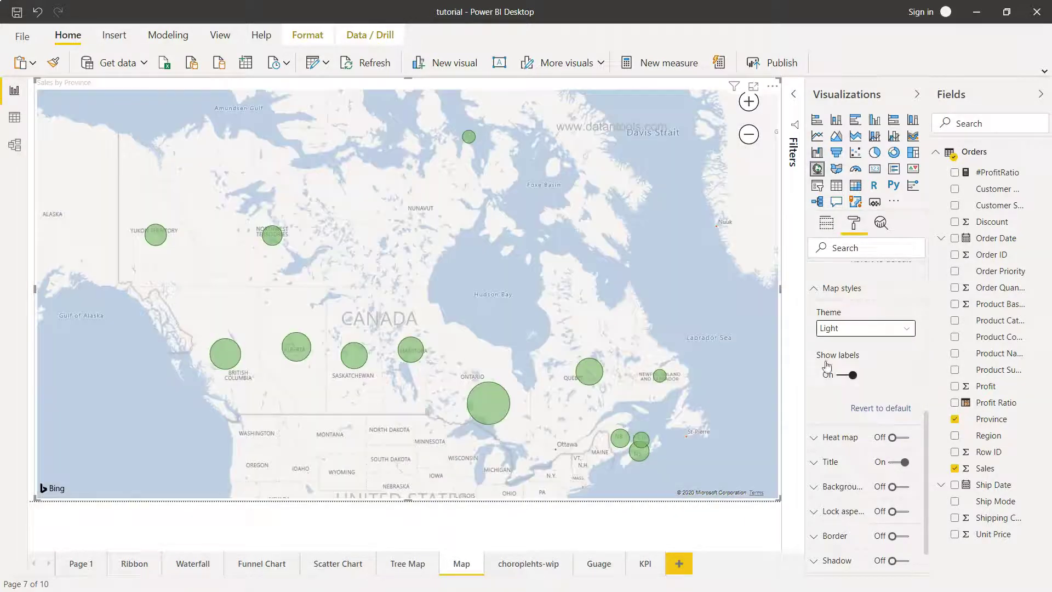
left_click(827, 327)
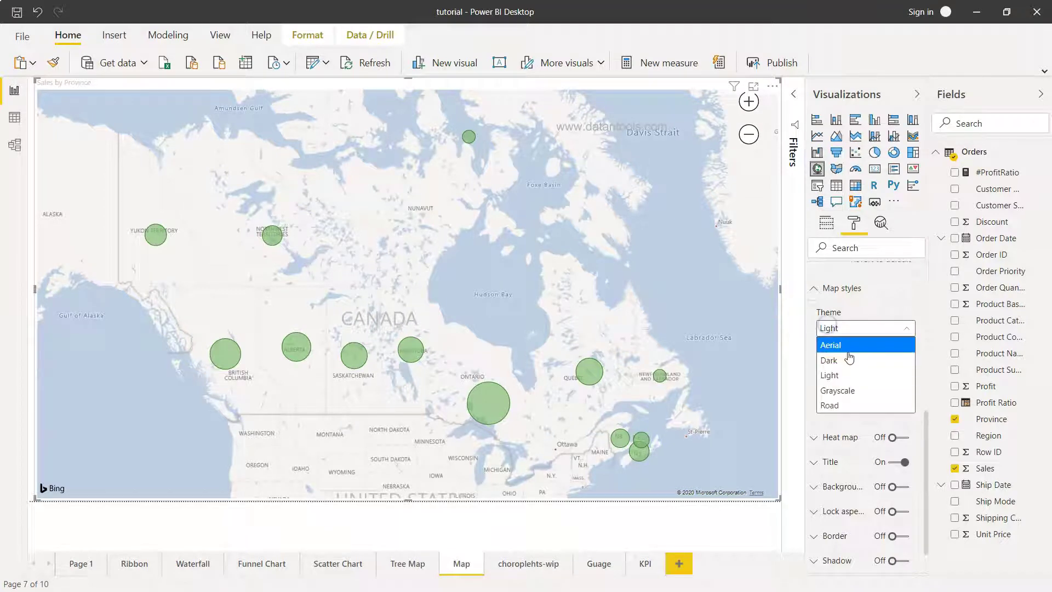
left_click(856, 390)
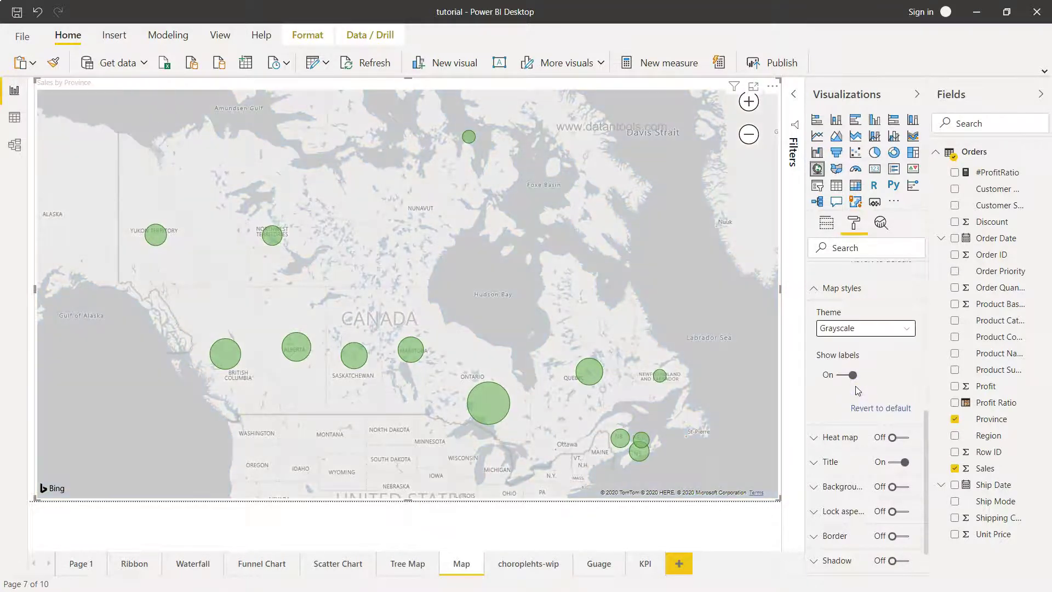
left_click(859, 329)
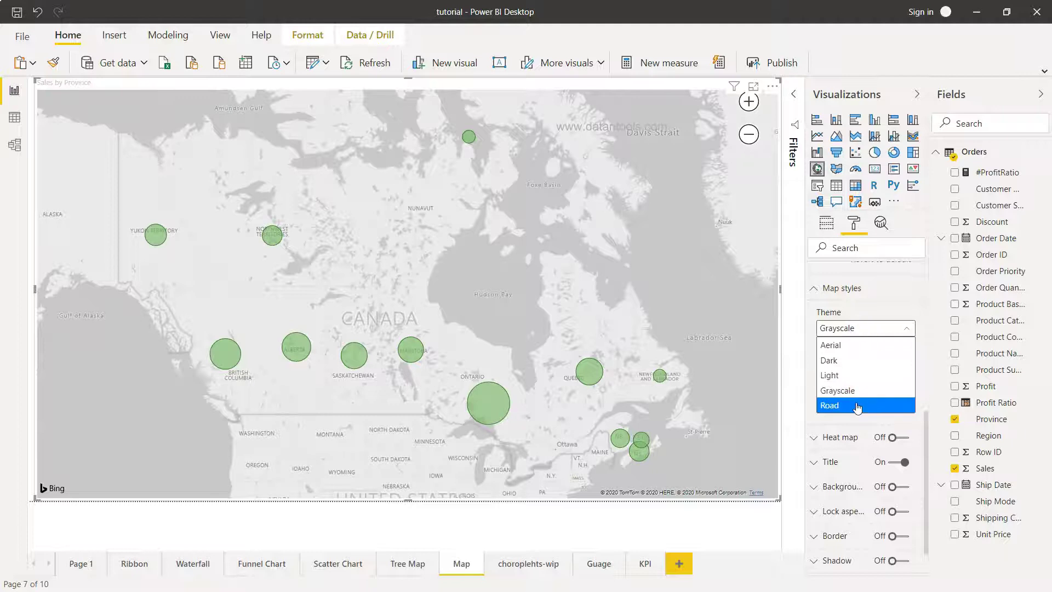
left_click(856, 406)
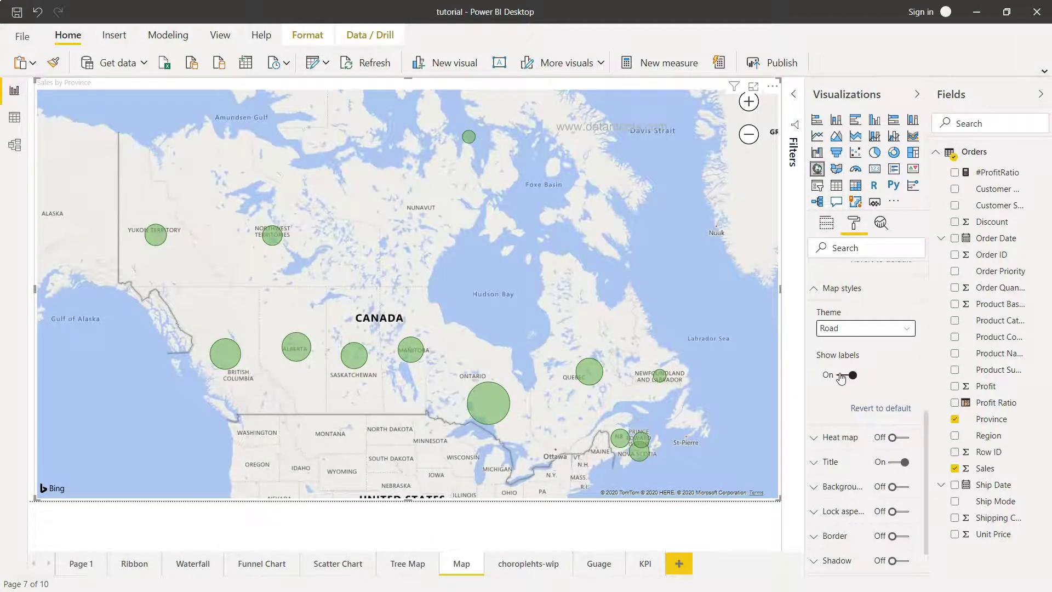
Step: Switch the map's Show labels option off to hide place names
left_click(841, 376)
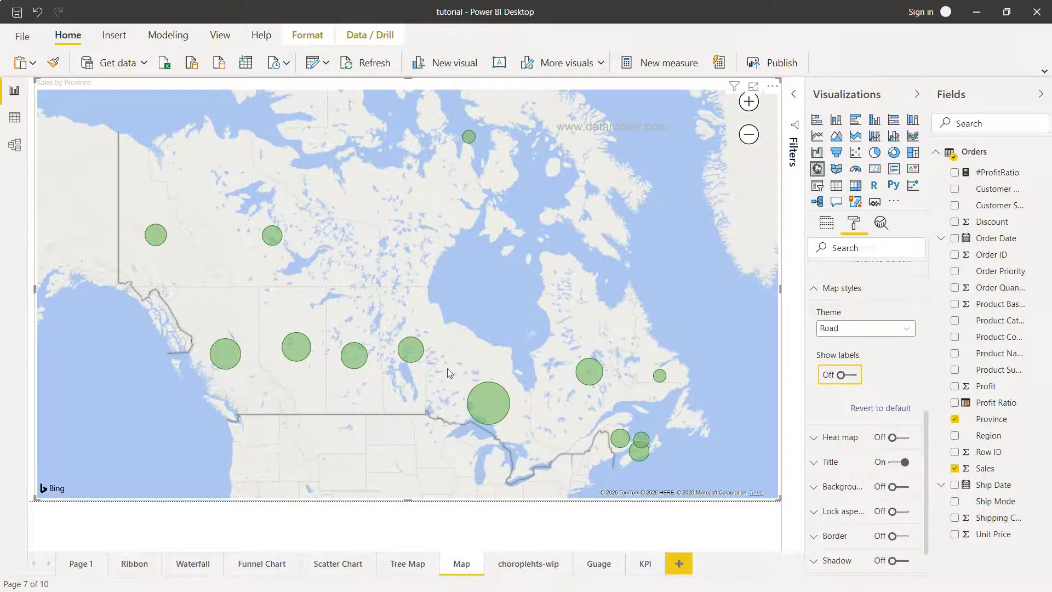
scroll(881, 332, "up", 4)
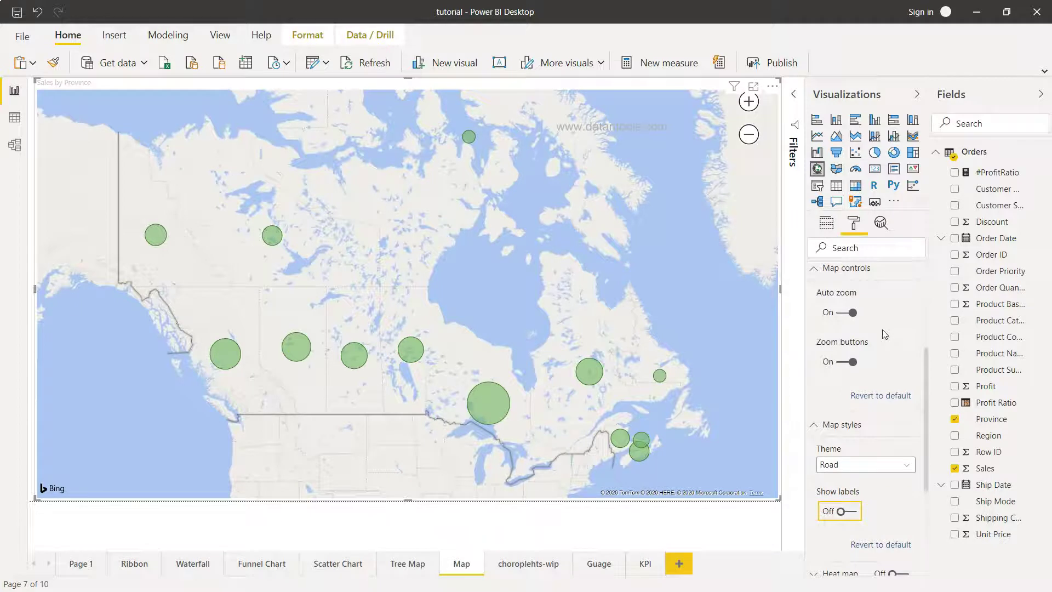
scroll(884, 334, "up", 3)
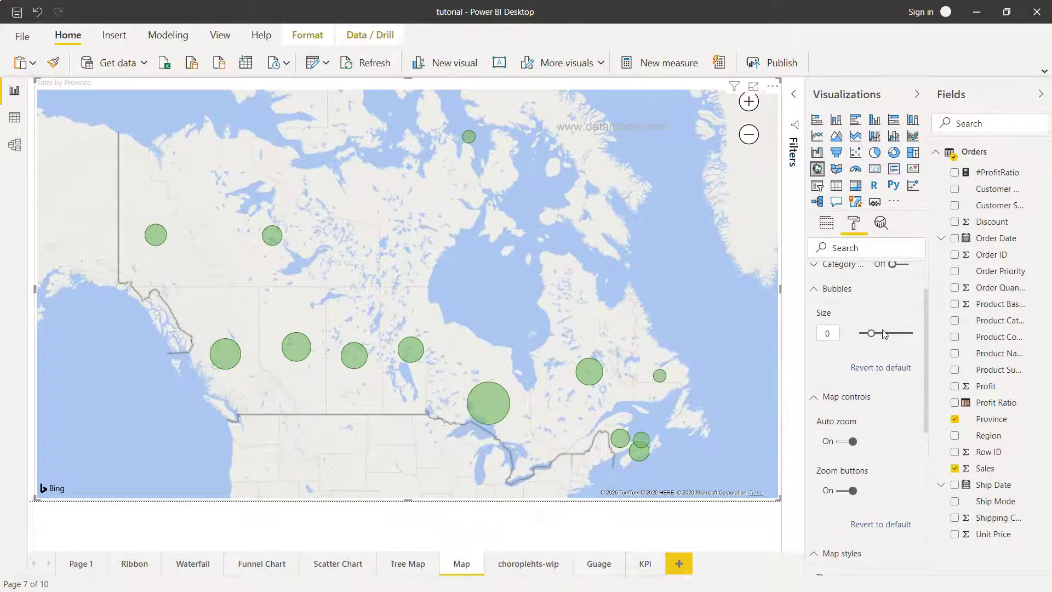
Step: Turn Category labels On, collapse Bubbles, Map controls and Map styles, and expand Heat map
left_click(905, 322)
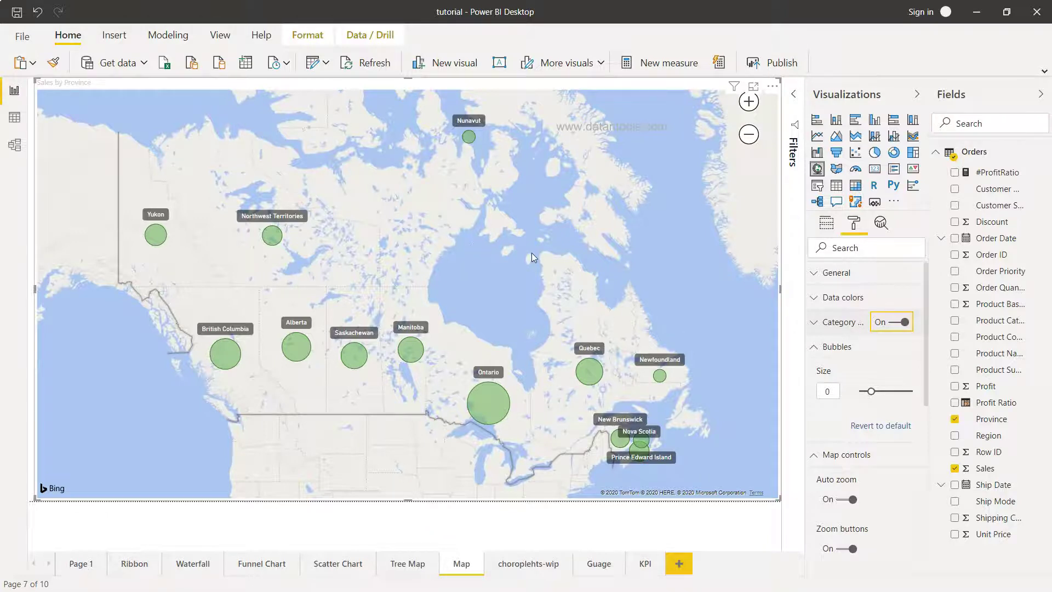
left_click(814, 346)
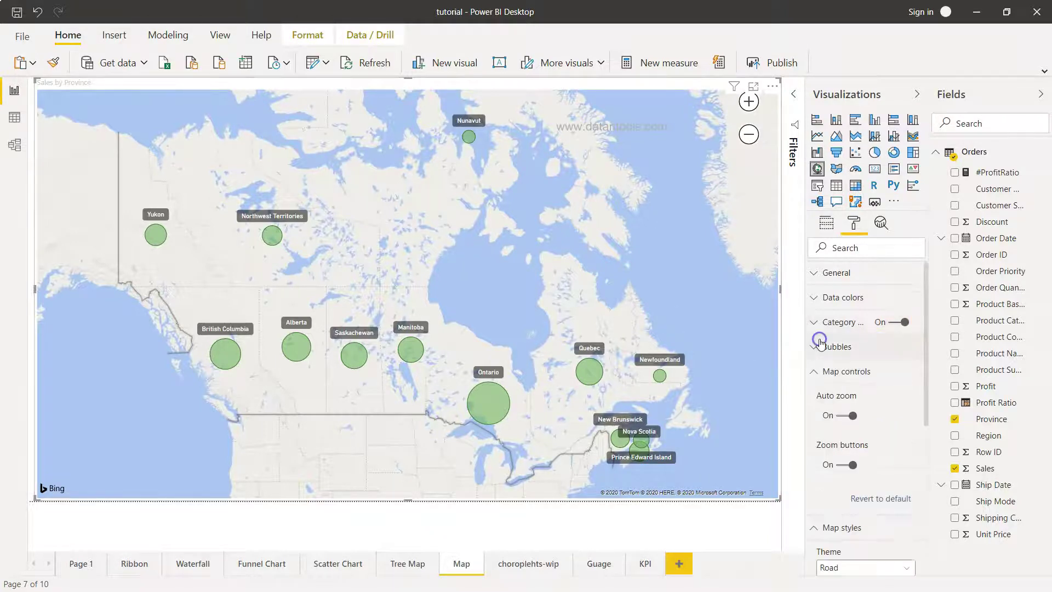
left_click(820, 373)
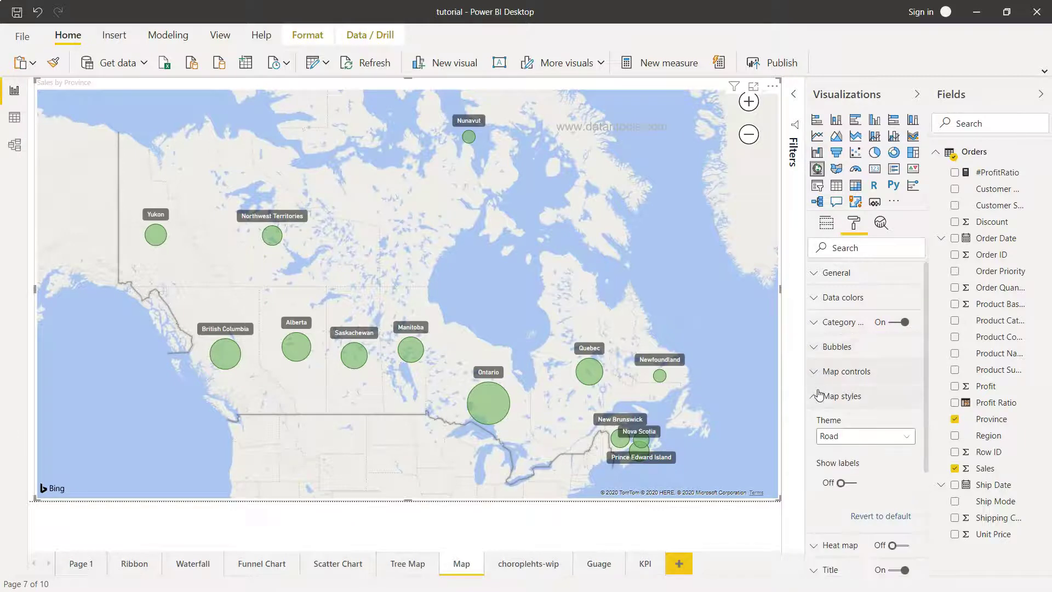
left_click(818, 396)
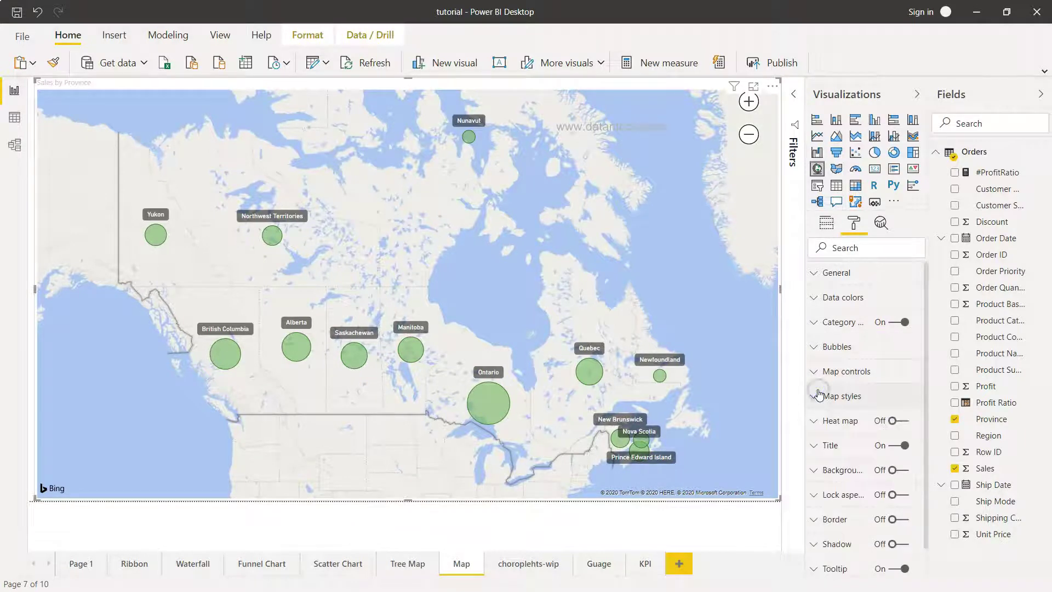
left_click(814, 420)
scroll(814, 427, "down", 3)
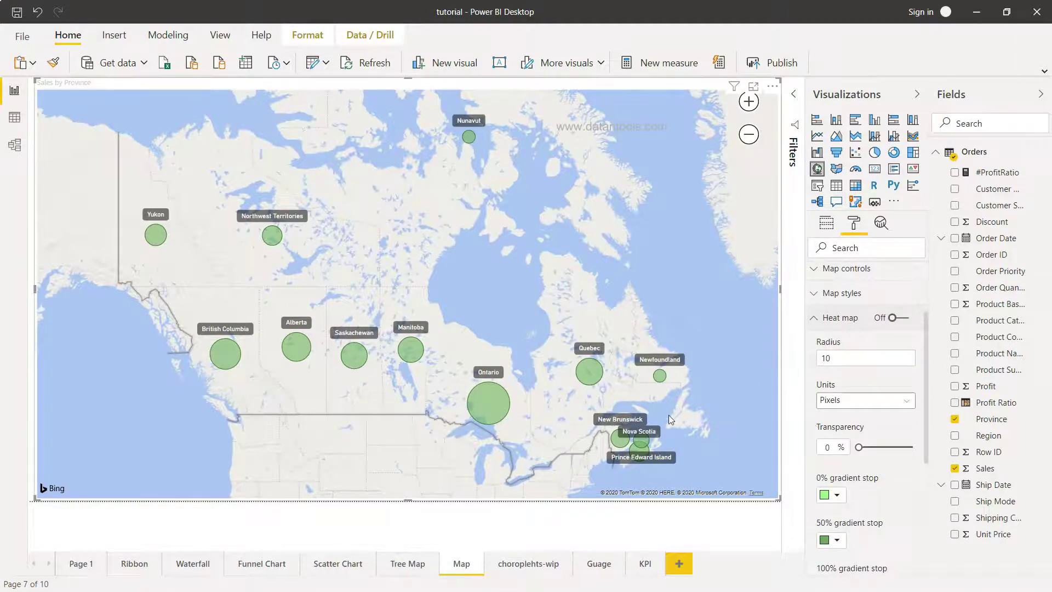
Step: Collapse the Heat map section with heat map still off, returning to the top of the Format pane
left_click(814, 320)
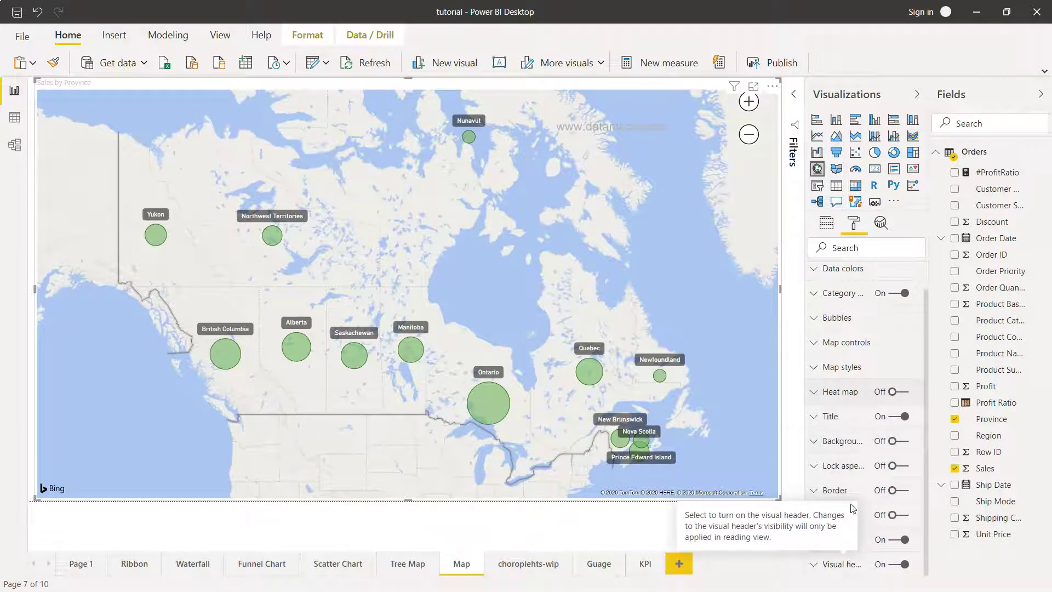
scroll(852, 436, "up", 1)
Step: Display the map's field wells: Province as Location and Sales as Size
left_click(827, 223)
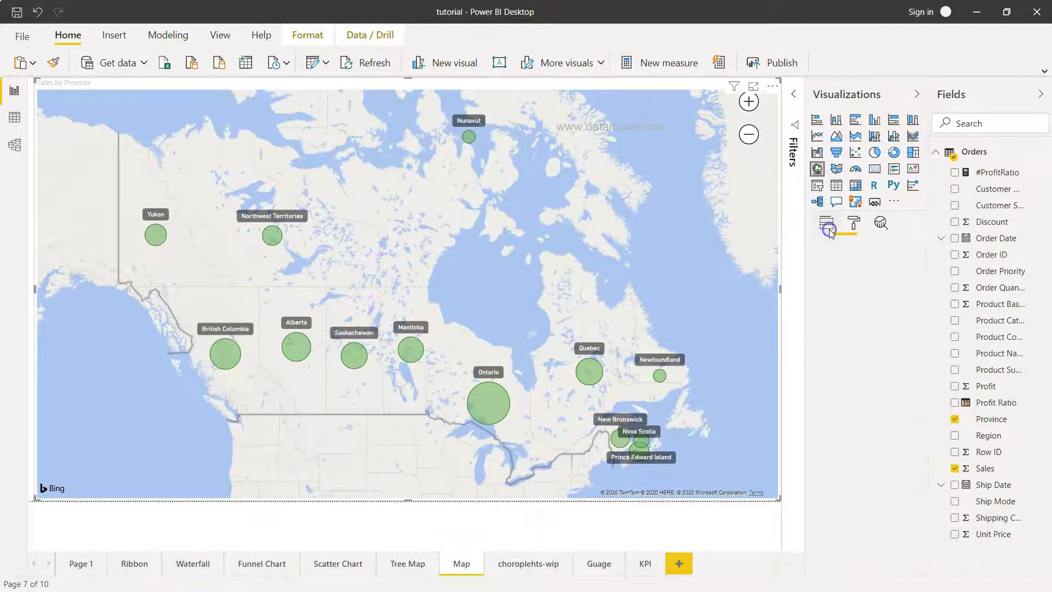